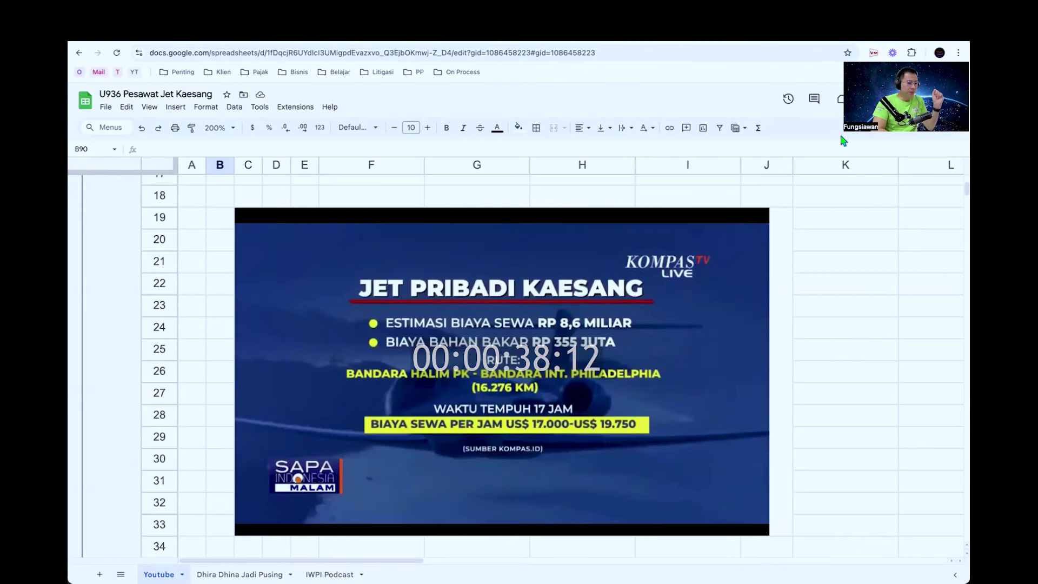
Examine the jet rental slide and the two scenario headings below it, highlighting rows 45, 47 and 75 in turn
scroll(729, 250, down, 2)
scroll(729, 250, up, 2)
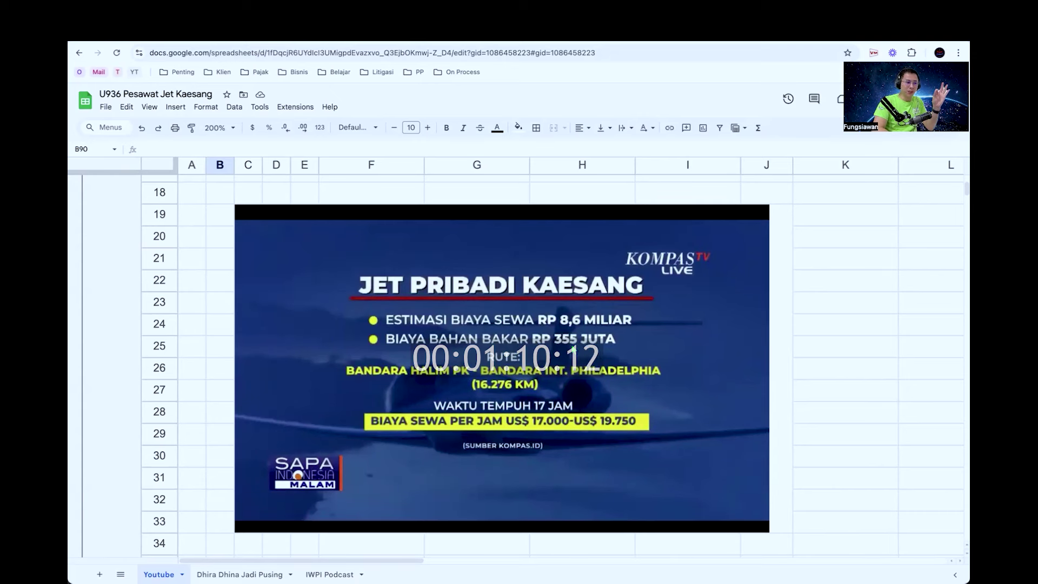
scroll(572, 349, down, 8)
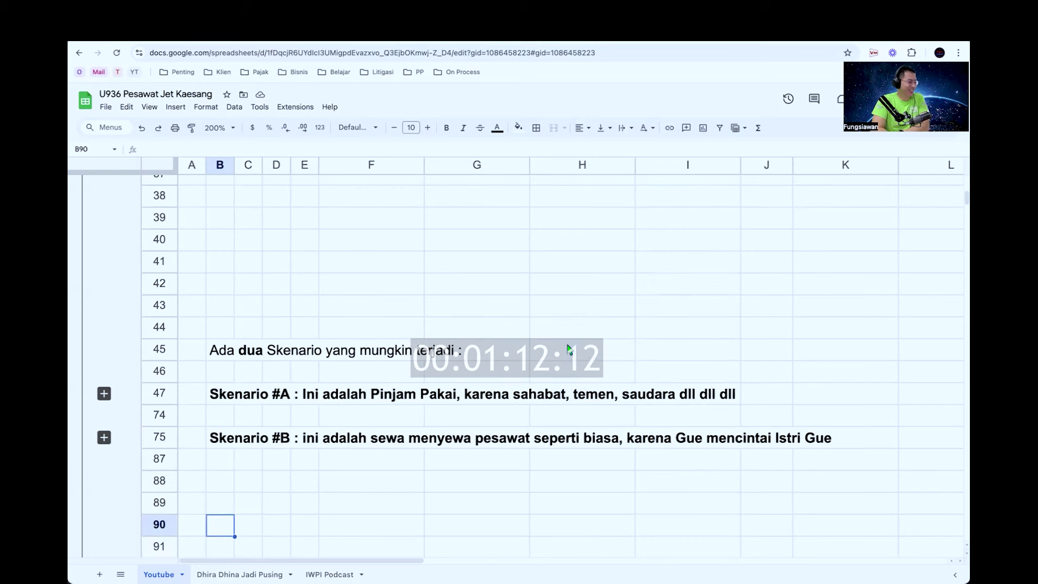
scroll(295, 333, down, 2)
click(168, 272)
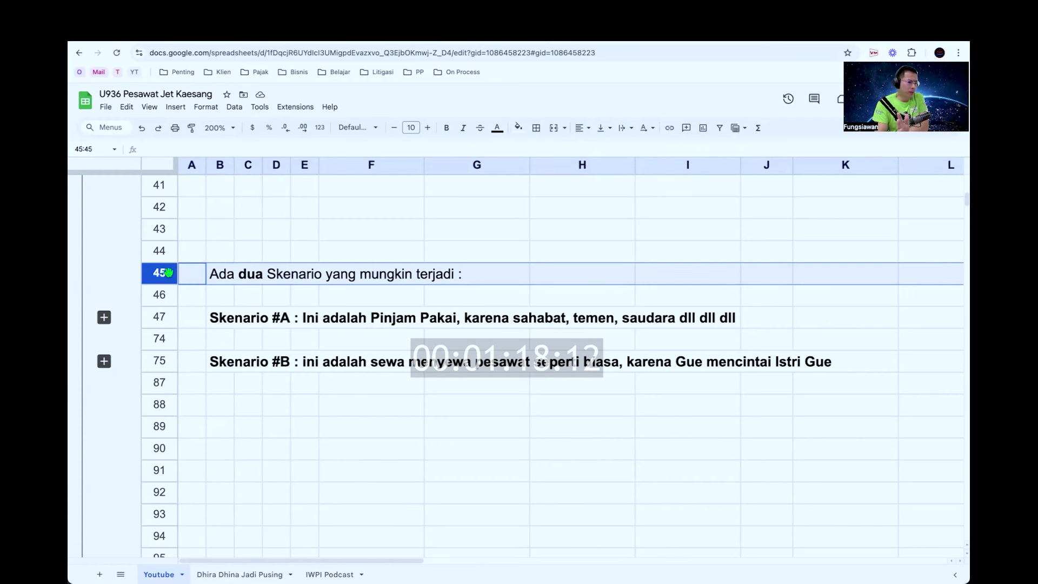
click(160, 317)
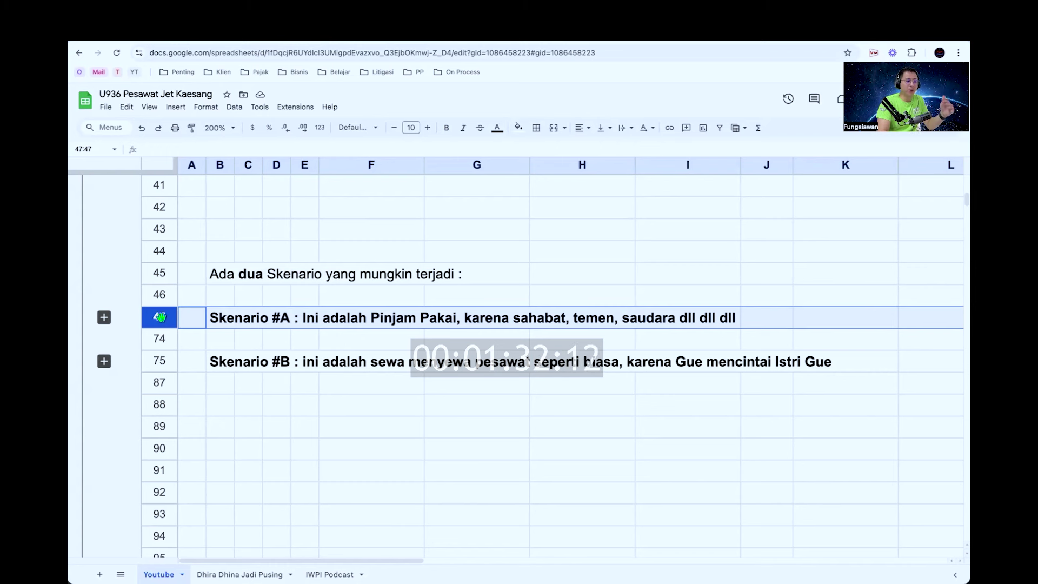
click(160, 361)
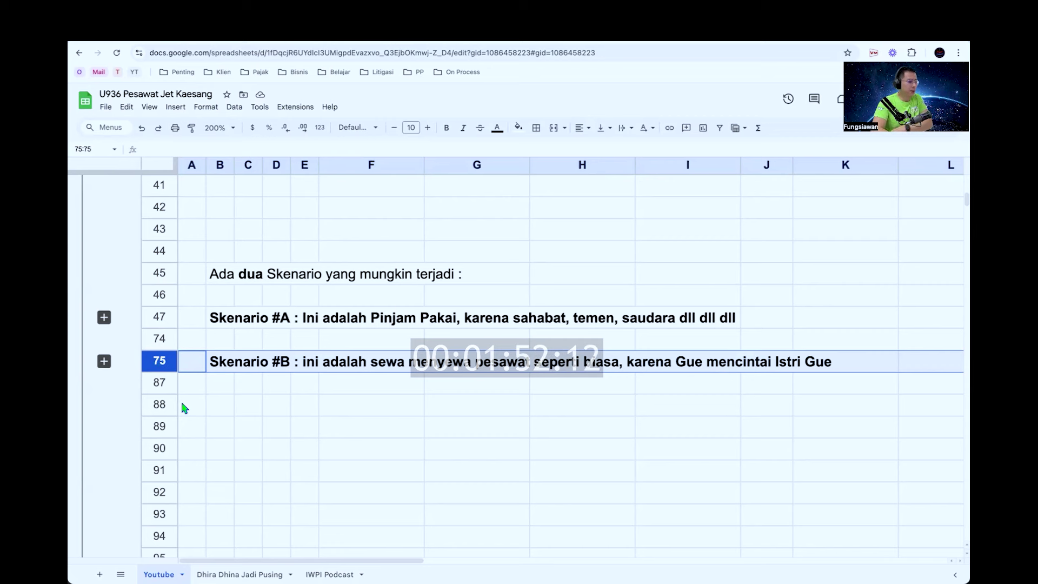
click(163, 339)
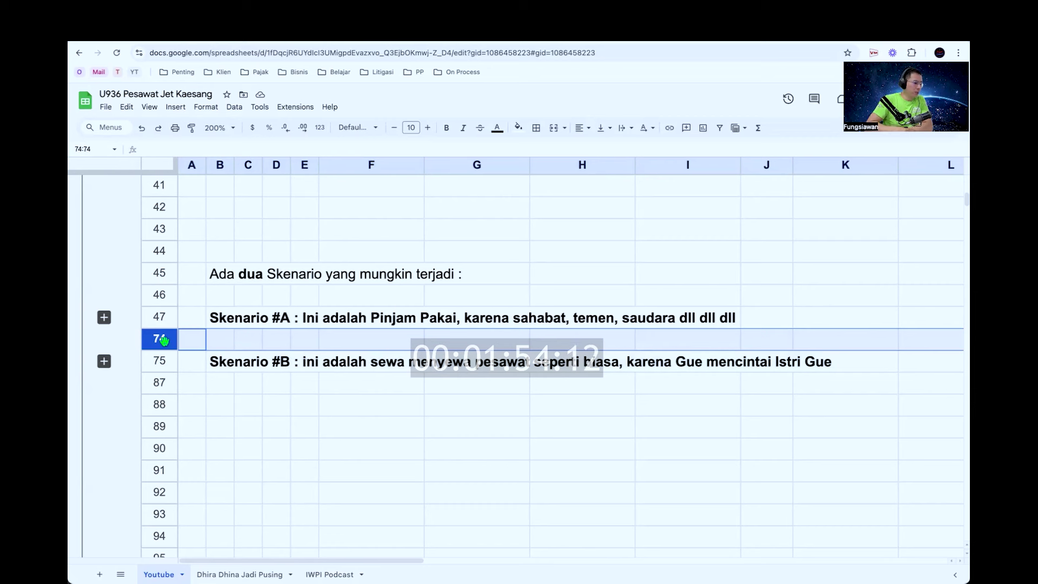
click(170, 294)
click(193, 251)
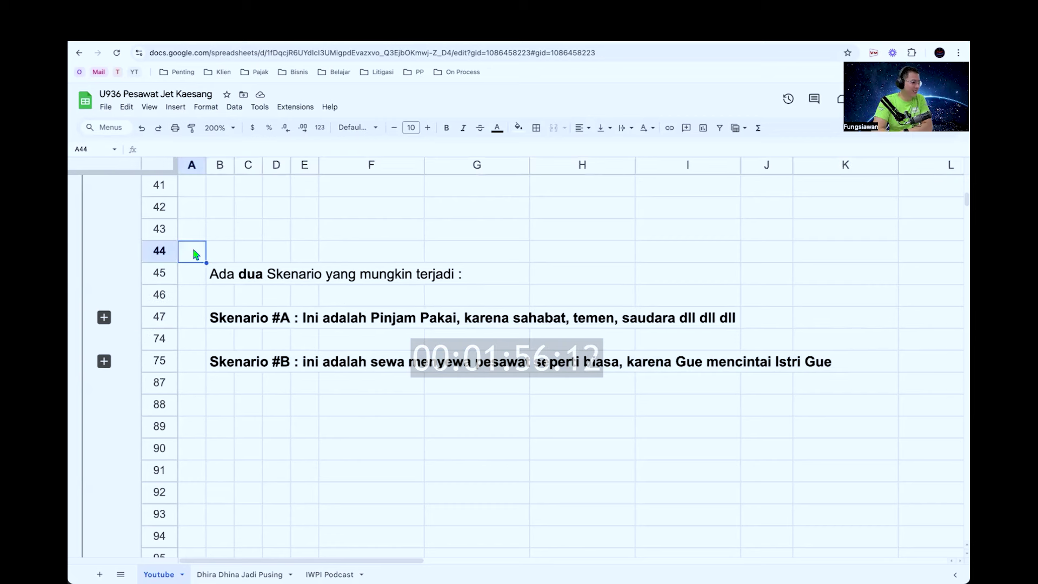
Expand the row group under Skenario #A and highlight the Masalah #1 to Masalah #4 rows one after another
click(164, 318)
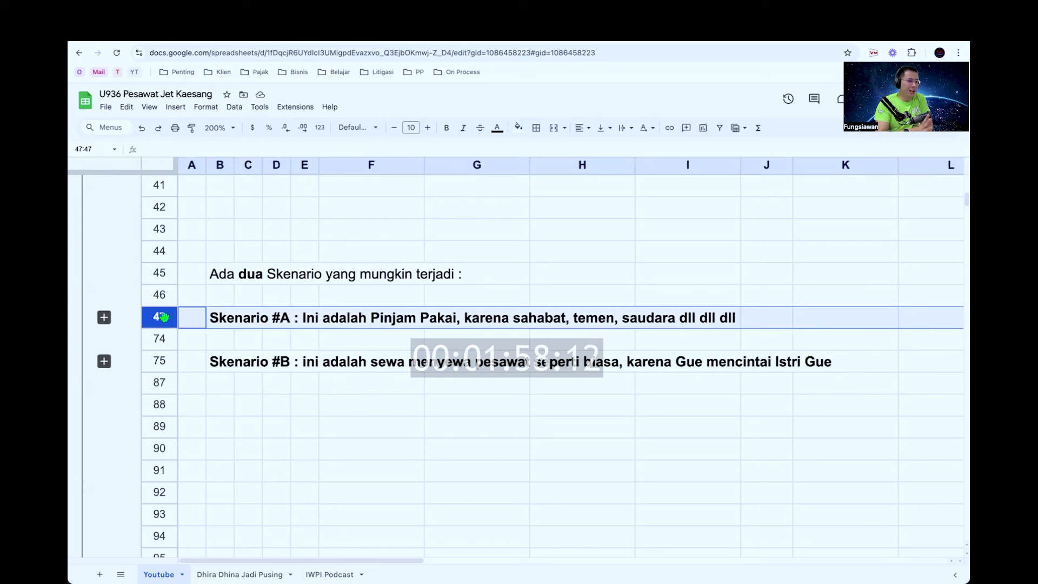
click(104, 318)
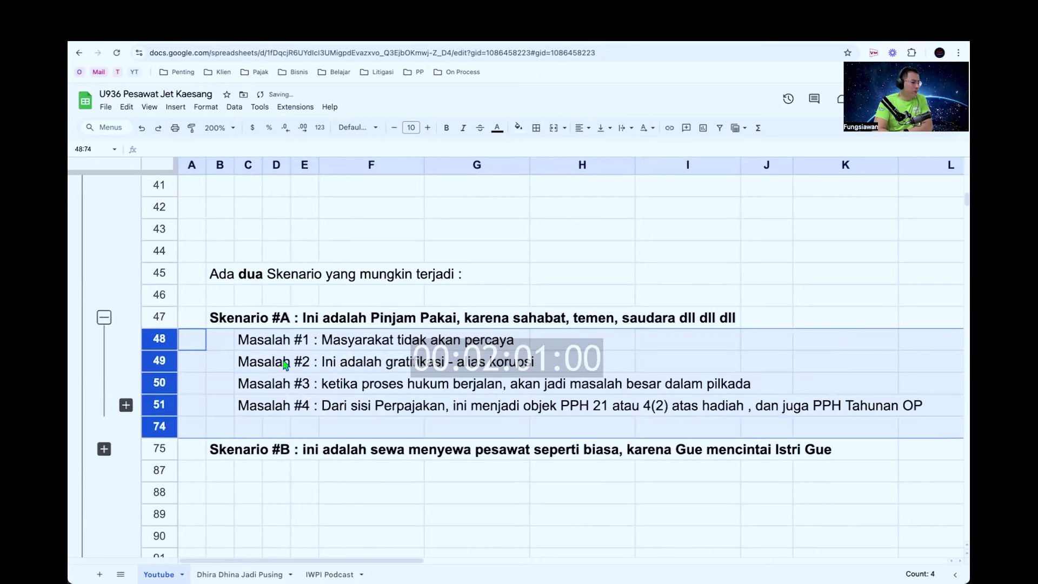
click(172, 339)
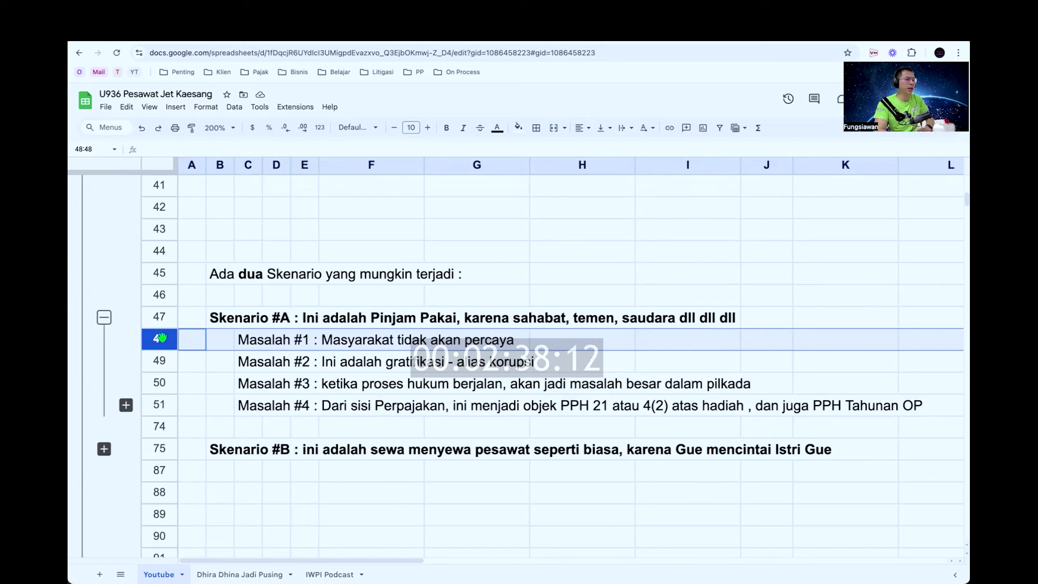
click(163, 362)
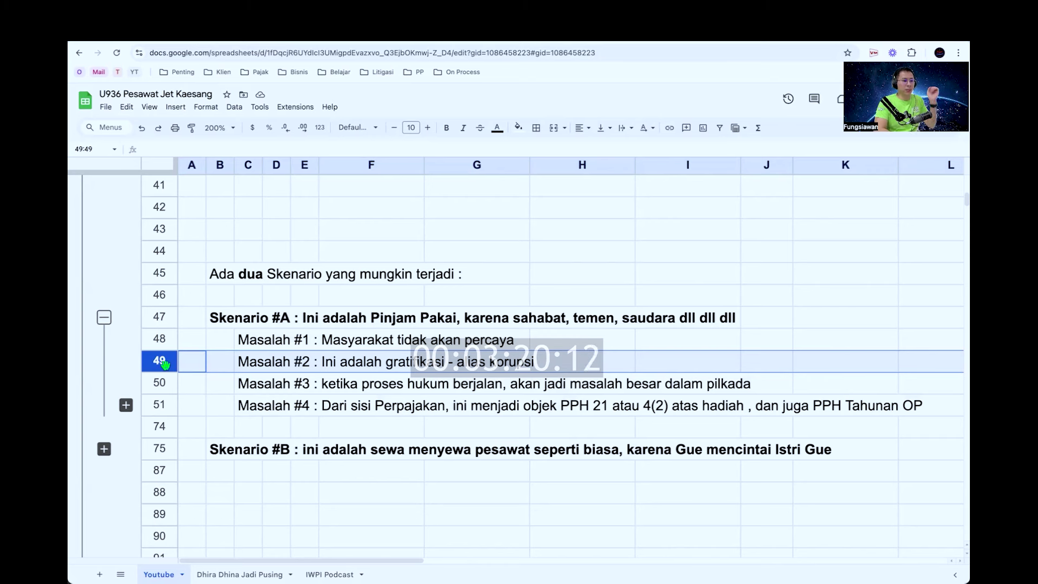
click(162, 381)
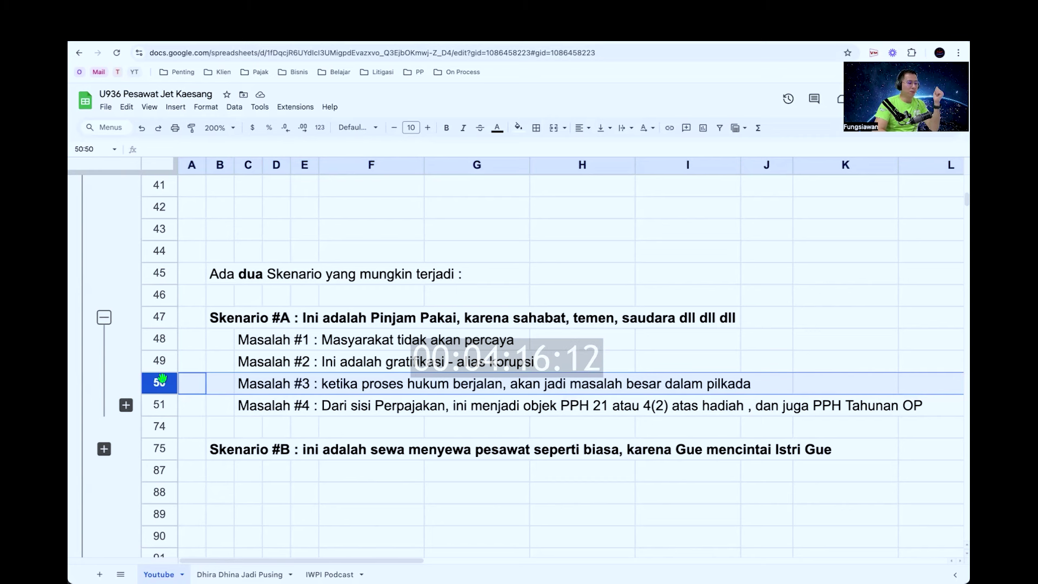
click(159, 405)
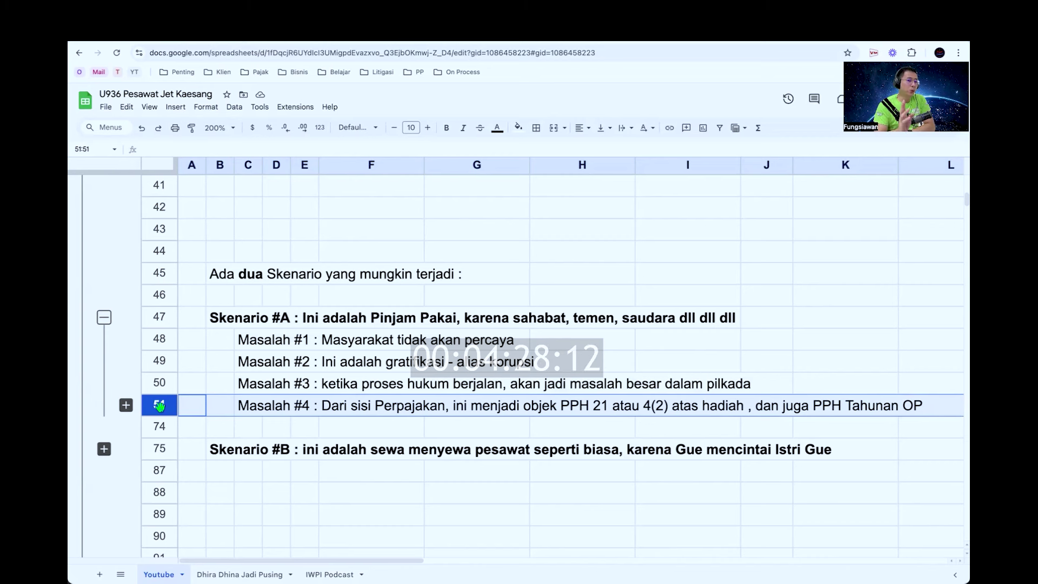
In the Masalah #4 text, insert "PPH 23 atas hadiah", a line break and "atau pph final" before 4(2), plus "undian" after the second "hadiah"
double_click(248, 406)
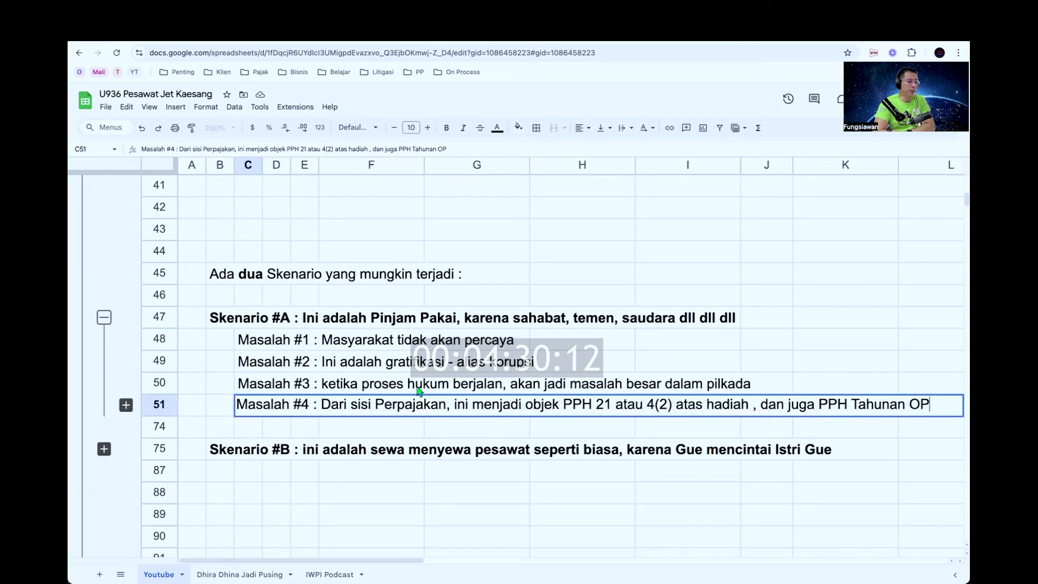
click(649, 405)
text(PPH 23 atas )
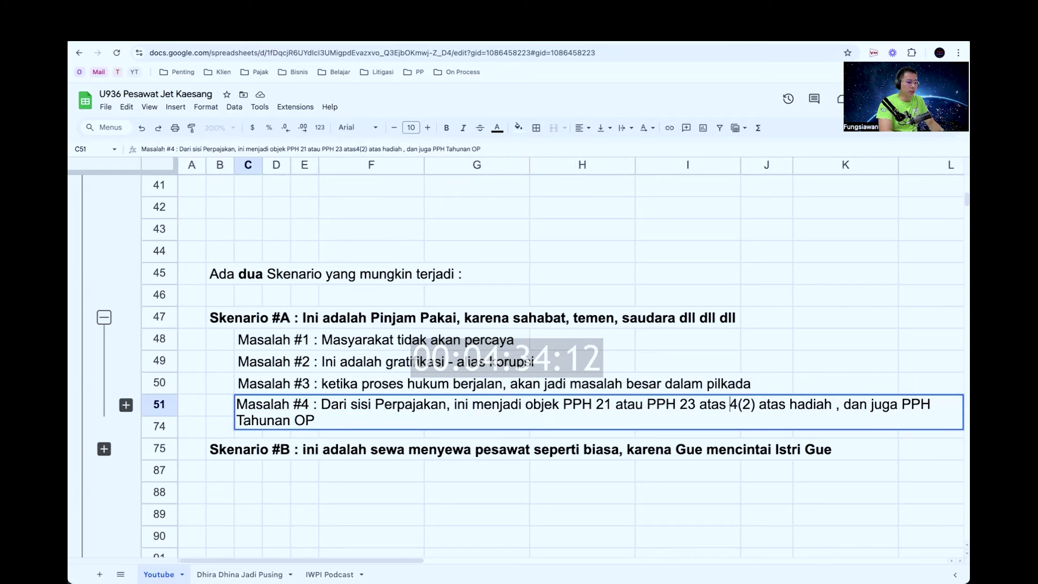
text(hadiah)
key(alt+Return)
text(atau pph final)
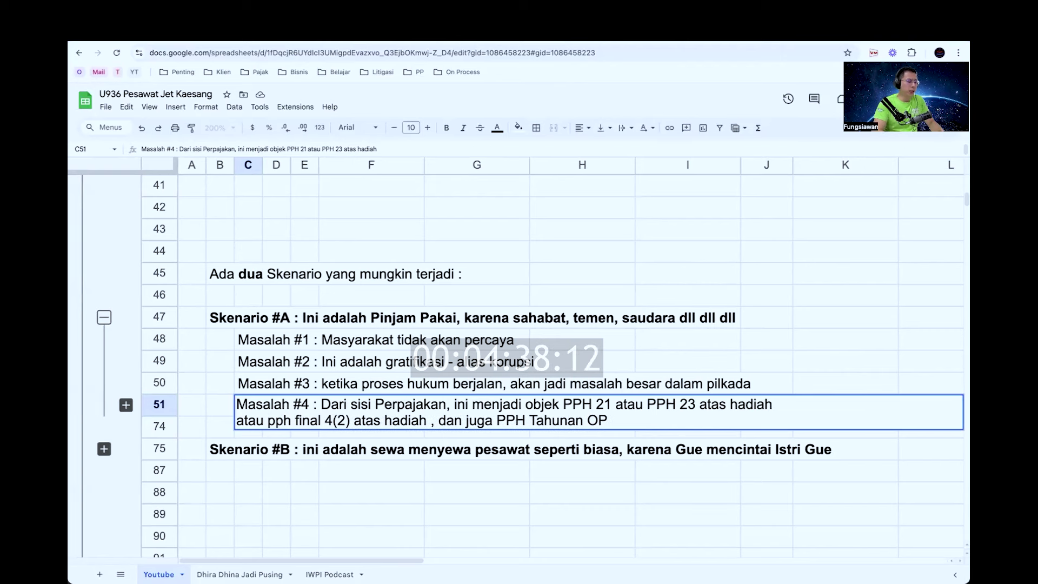
click(345, 420)
click(426, 421)
text(undian)
key(Return)
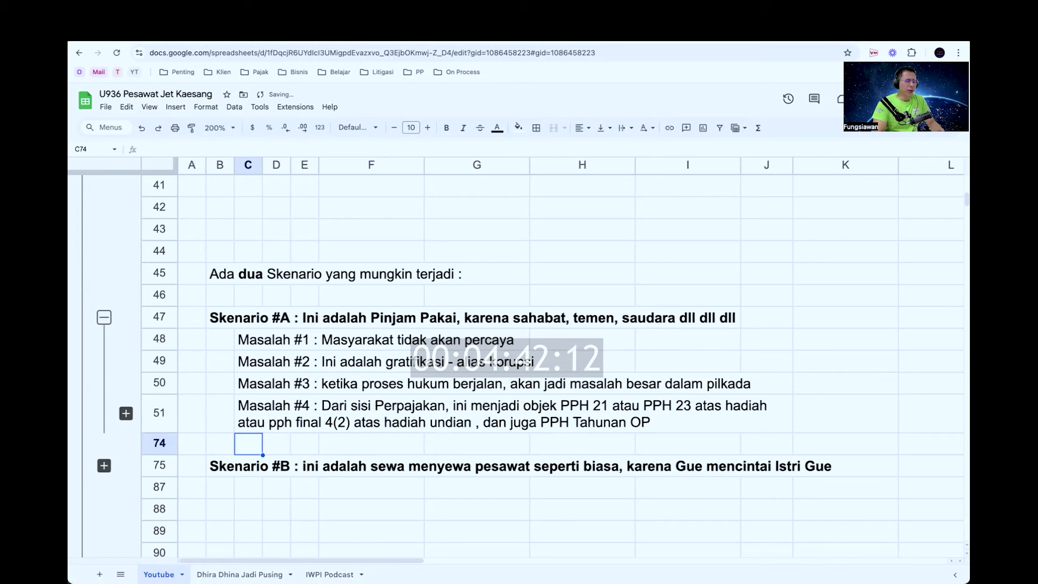
Expand the rows grouped under Masalah #4 and inspect the Normal and Gross up tax calculation tables
click(248, 414)
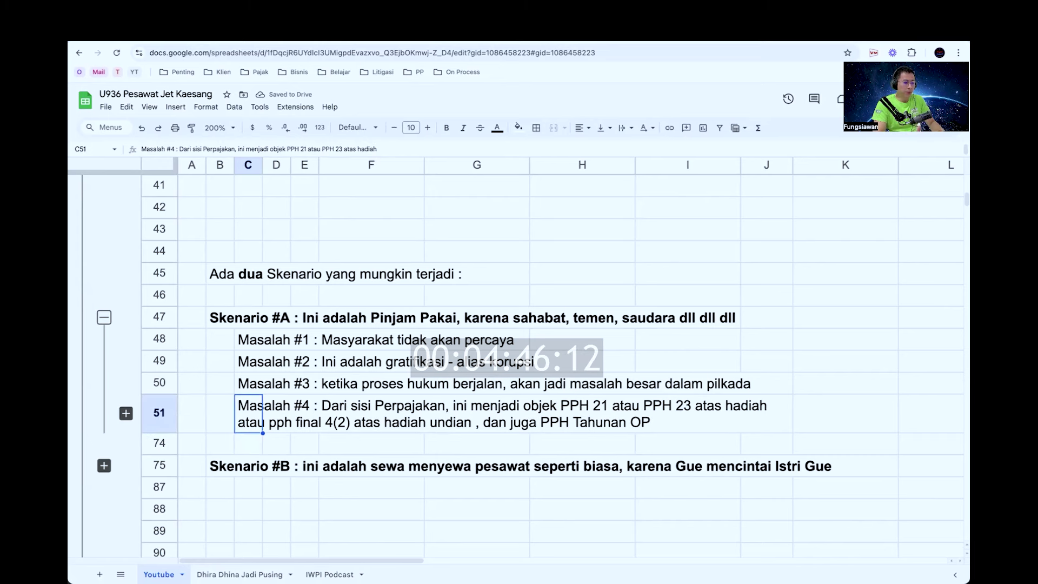
click(126, 413)
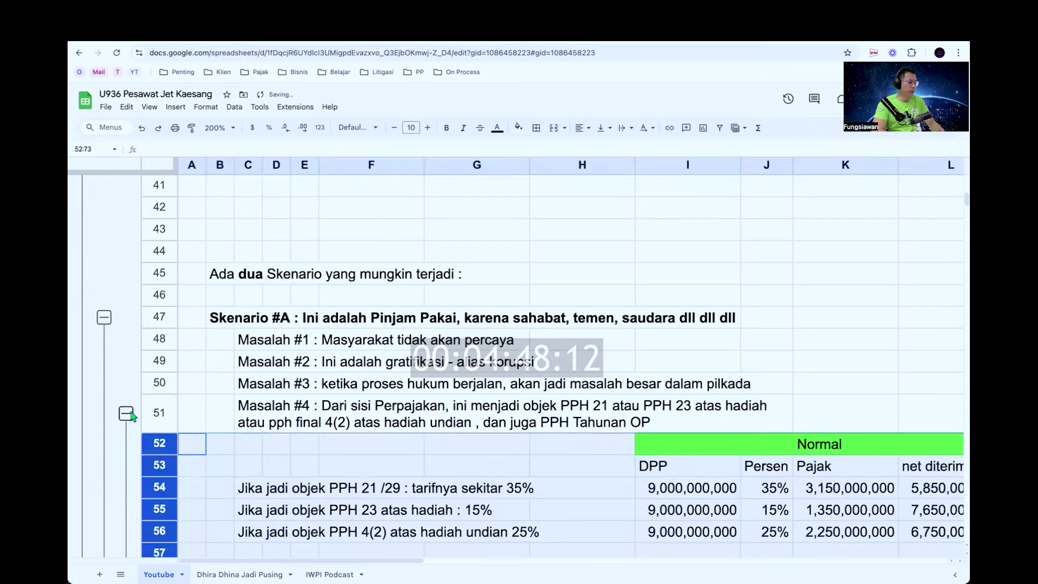
scroll(381, 385, down, 2)
scroll(381, 385, down, 2)
click(282, 246)
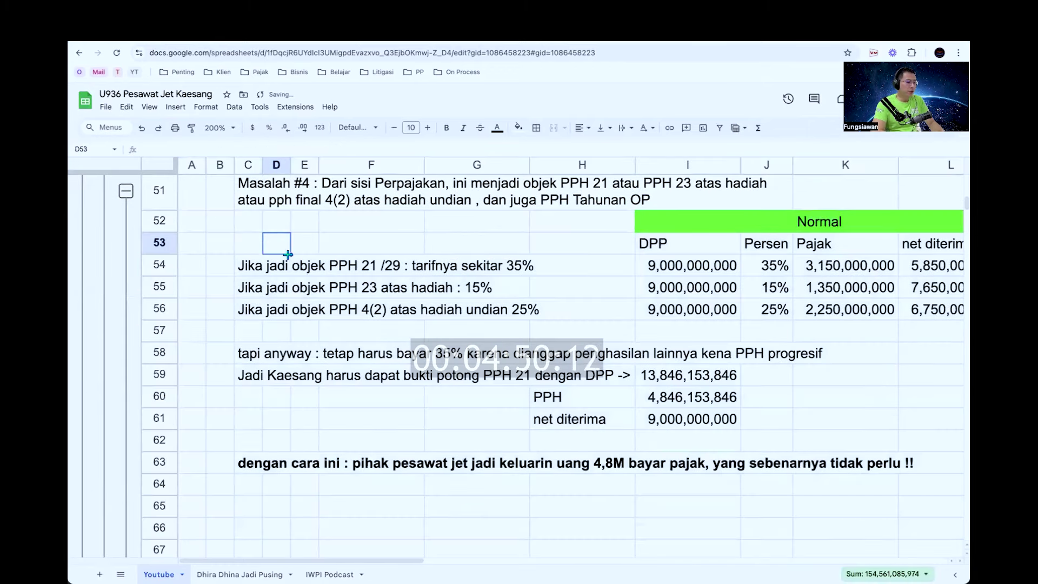
scroll(444, 267, right, 1)
scroll(444, 266, up, 2)
scroll(445, 267, right, 3)
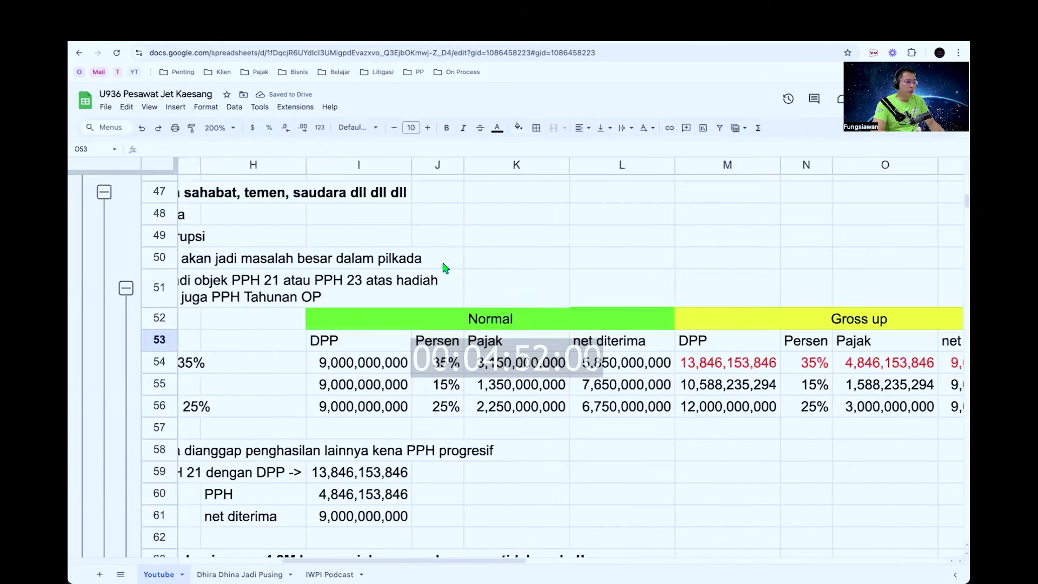
click(501, 324)
click(837, 318)
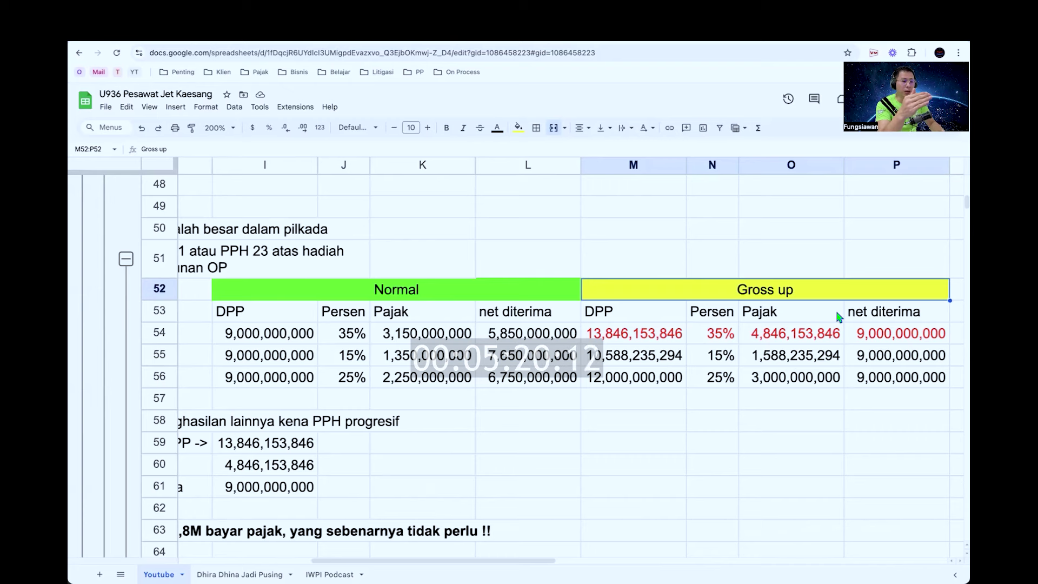
Review the tax rate lines in rows 54 to 56, highlighting the PPH 21/29, PPH 23 and PPH 4(2) texts without changing them
scroll(838, 317, left, 5)
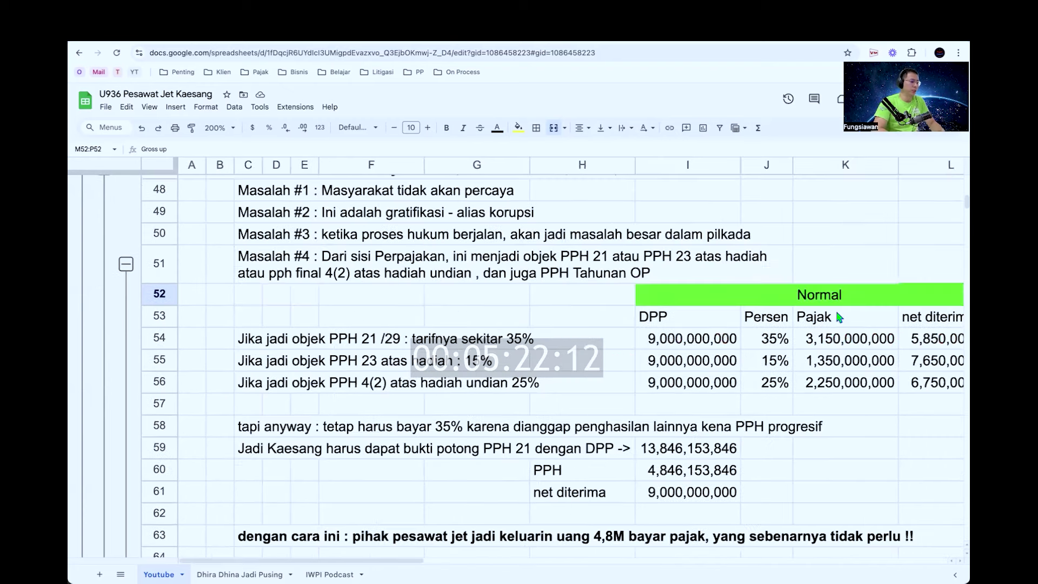
scroll(467, 315, down, 1)
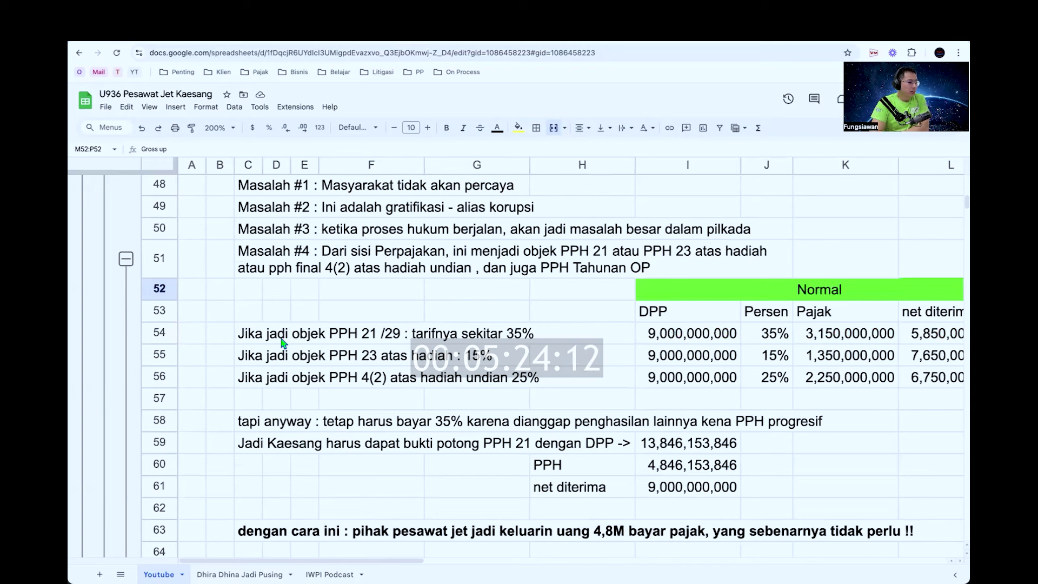
drag(158, 332, 159, 398)
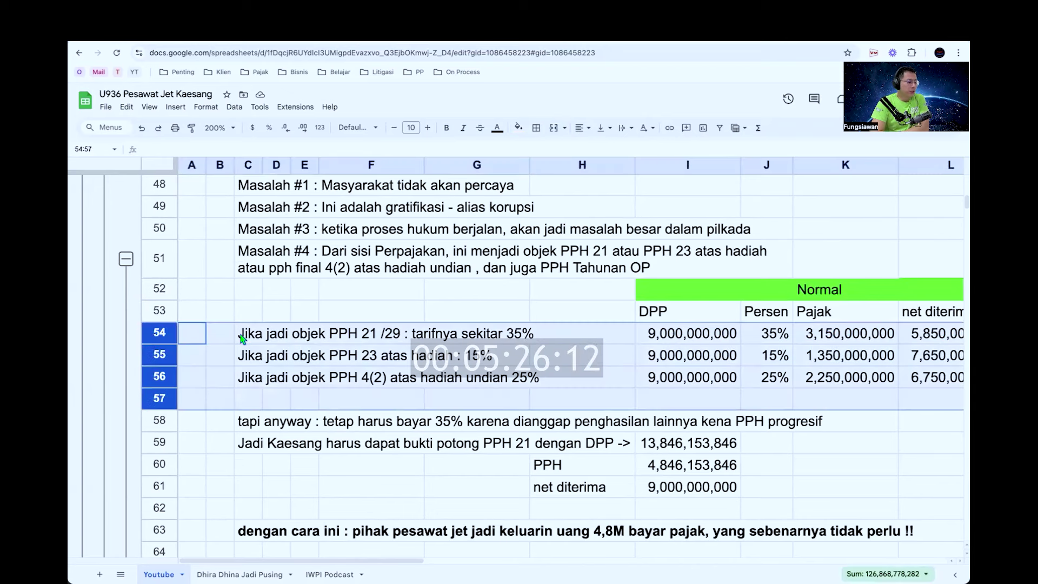
double_click(242, 338)
drag(324, 336, 399, 336)
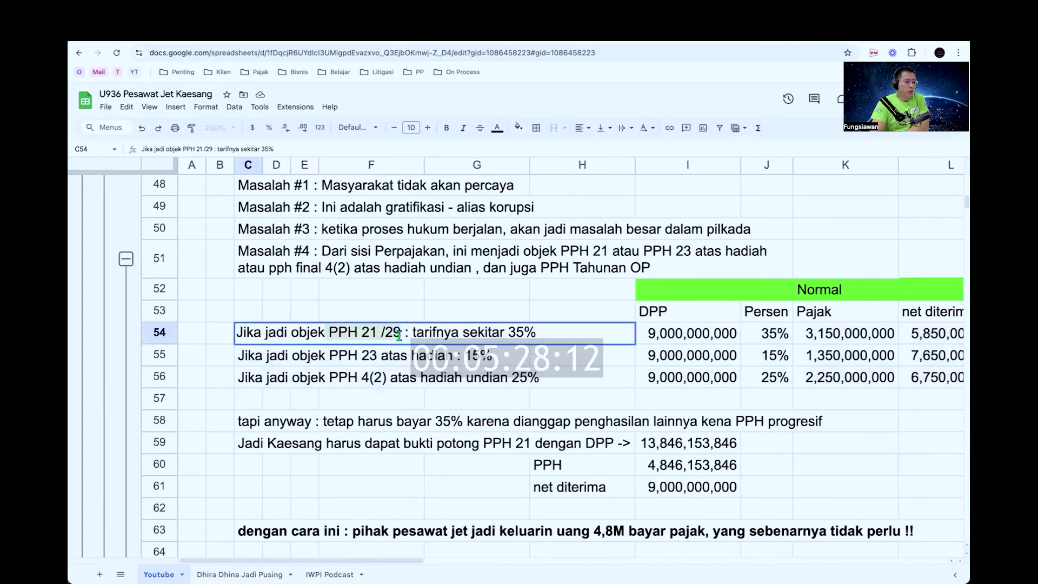
drag(462, 333, 549, 332)
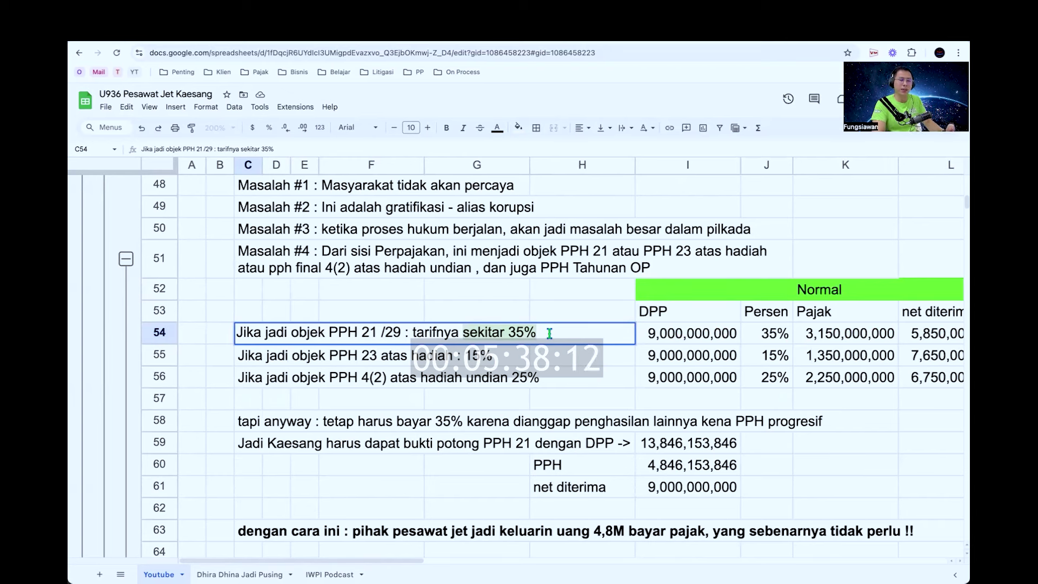
key(Return)
key(Return)
key(Home)
key(shift+End)
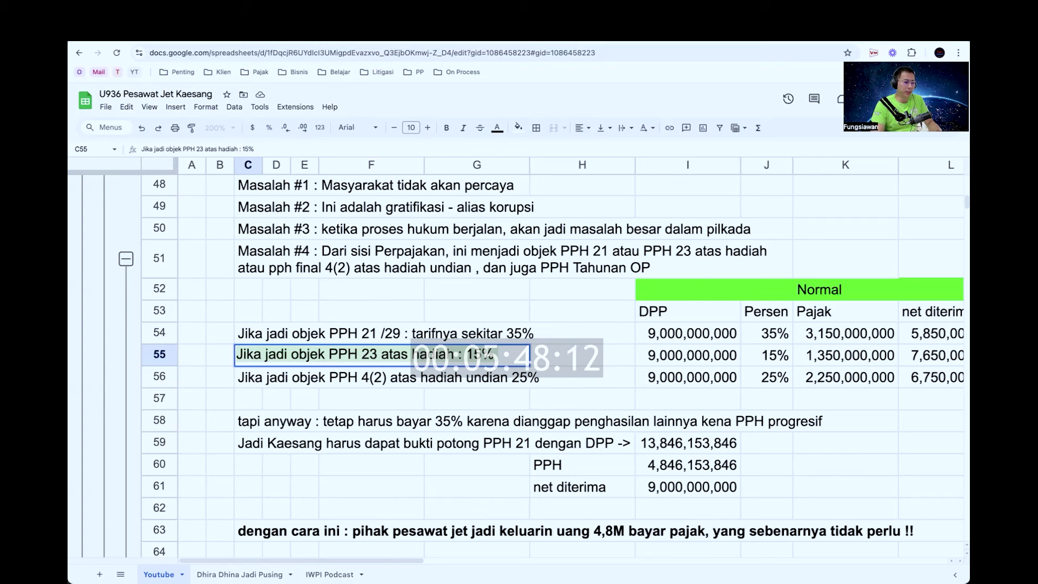
key(Return)
key(Return)
key(Home)
key(shift+End)
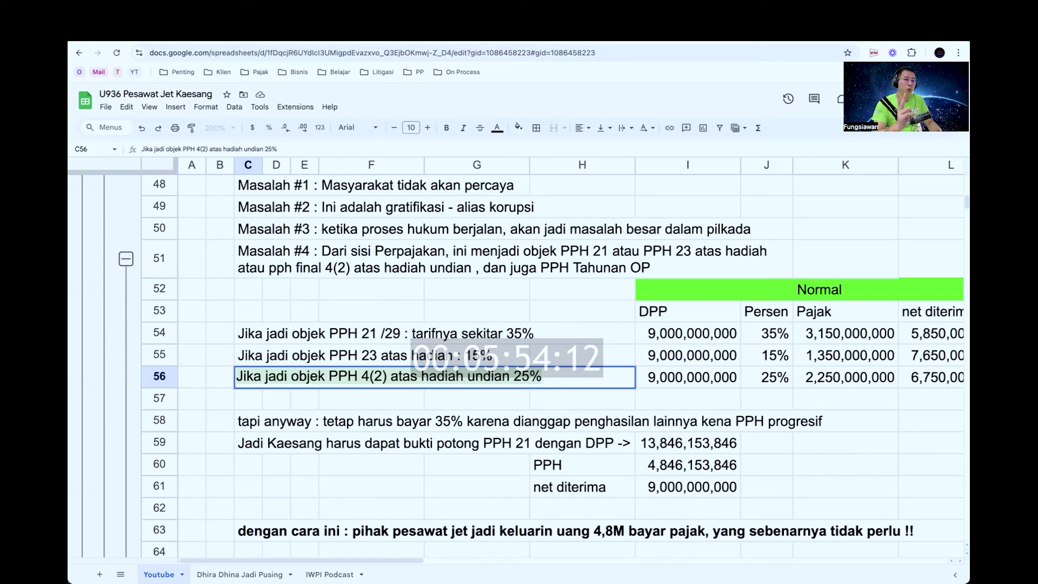
key(Return)
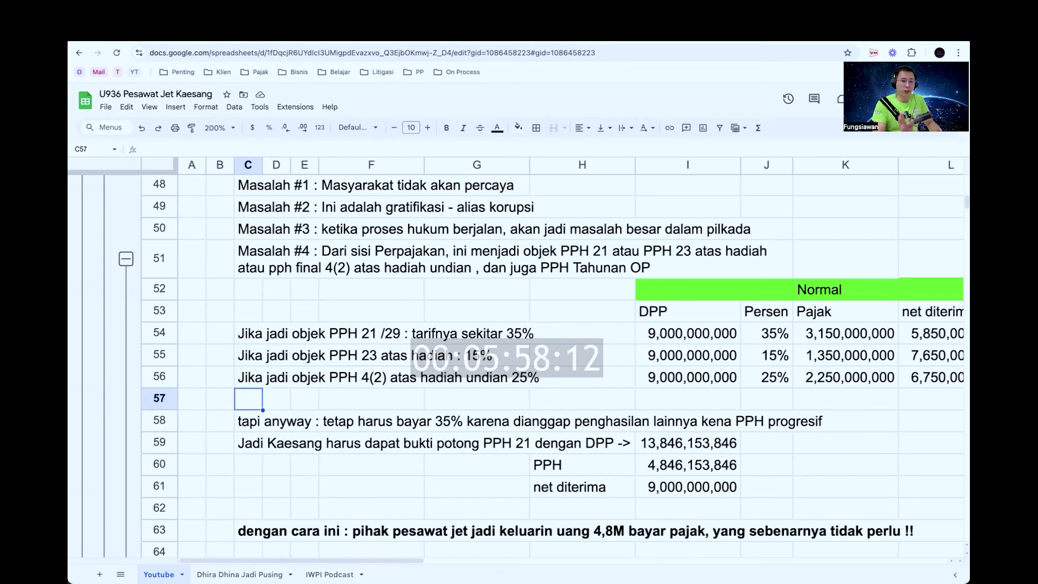
Examine the Normal table's DPP amount for the PPH 21/29 line in cell I54 alongside the Skenario #A problem list
scroll(789, 296, up, 2)
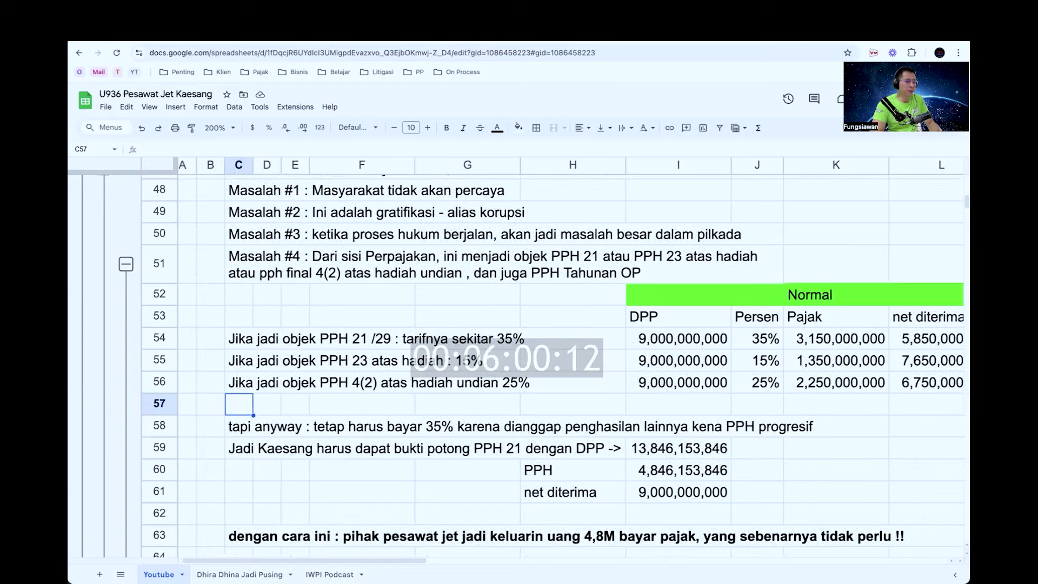
scroll(790, 296, right, 3)
click(637, 371)
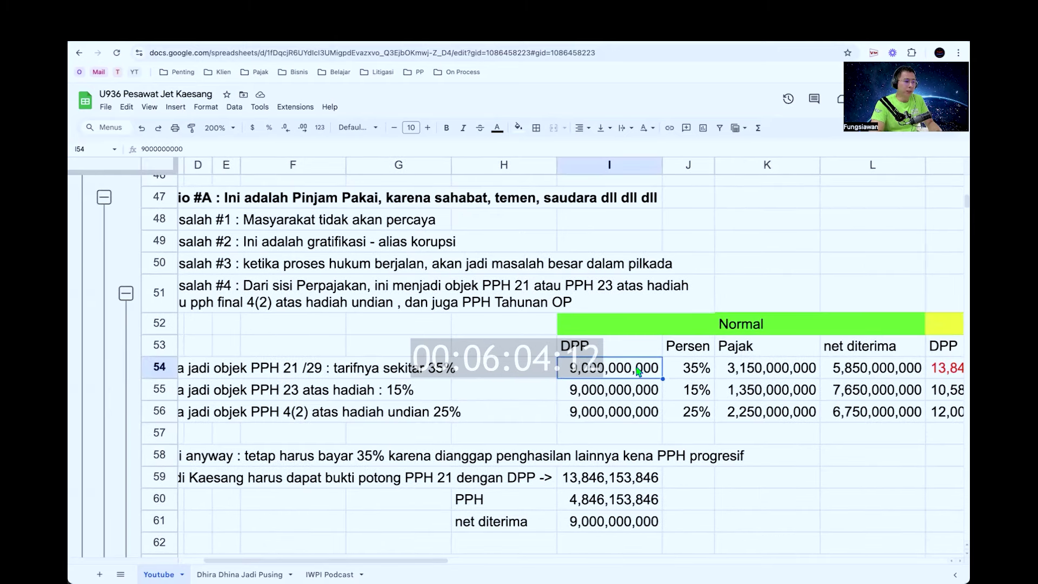
scroll(637, 371, up, 2)
scroll(637, 370, left, 3)
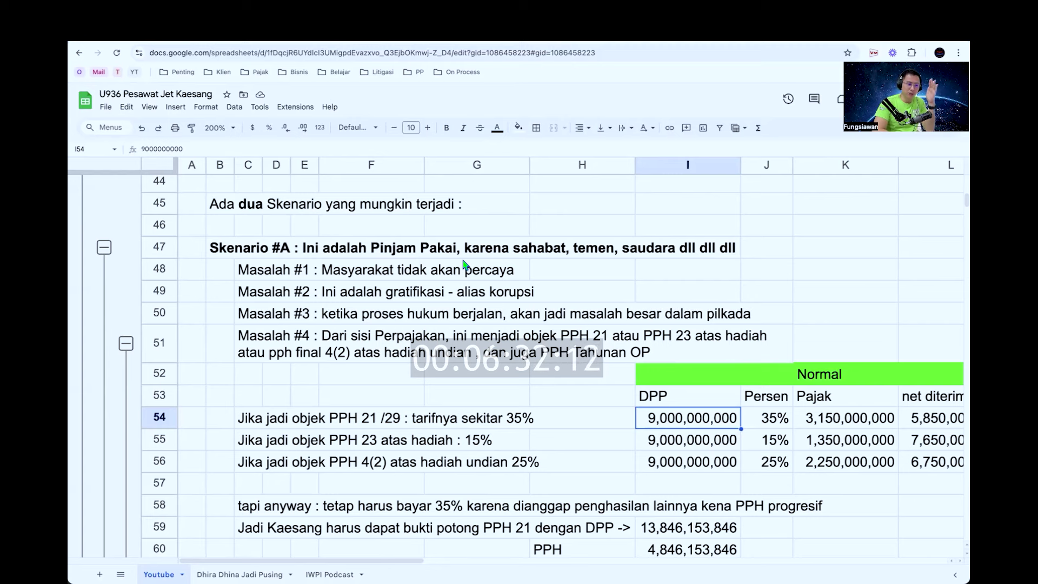
scroll(463, 264, down, 2)
scroll(463, 264, right, 3)
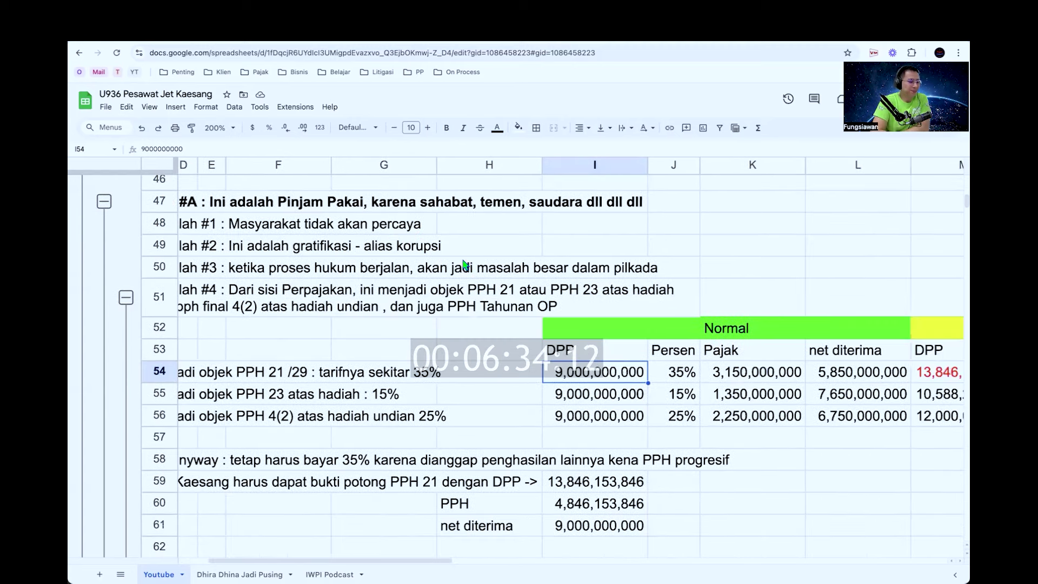
scroll(464, 264, up, 2)
scroll(463, 264, left, 2)
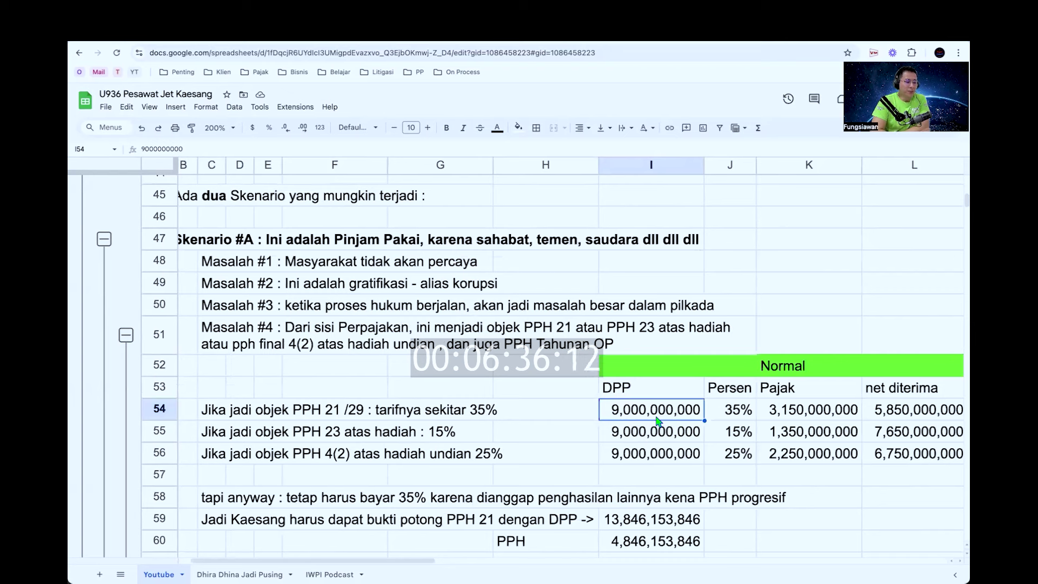
Review the Normal table's DPP, Persen, Pajak and net diterima cells for the three tax types in rows 54 to 56
click(724, 414)
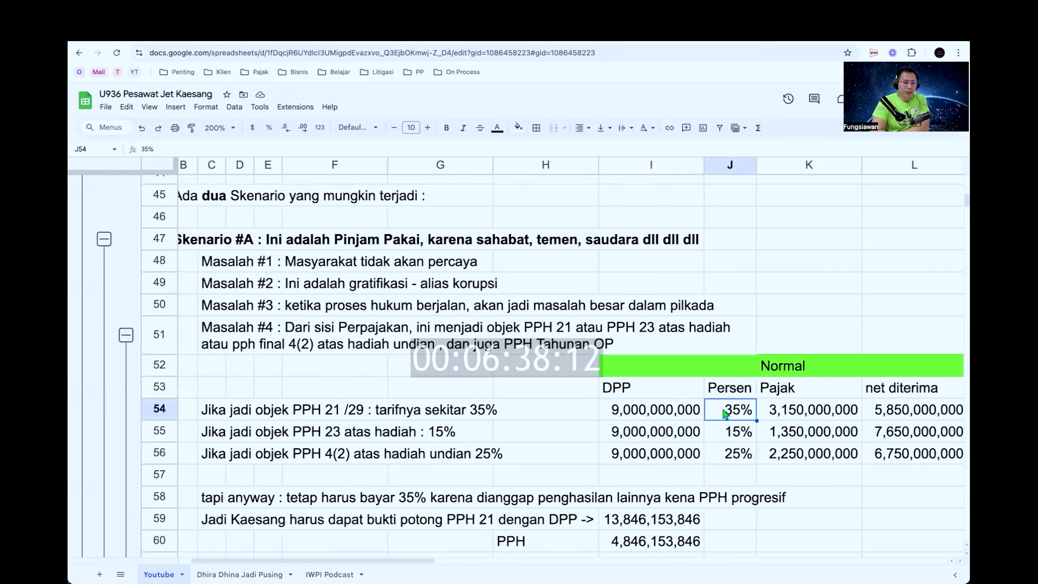
click(817, 416)
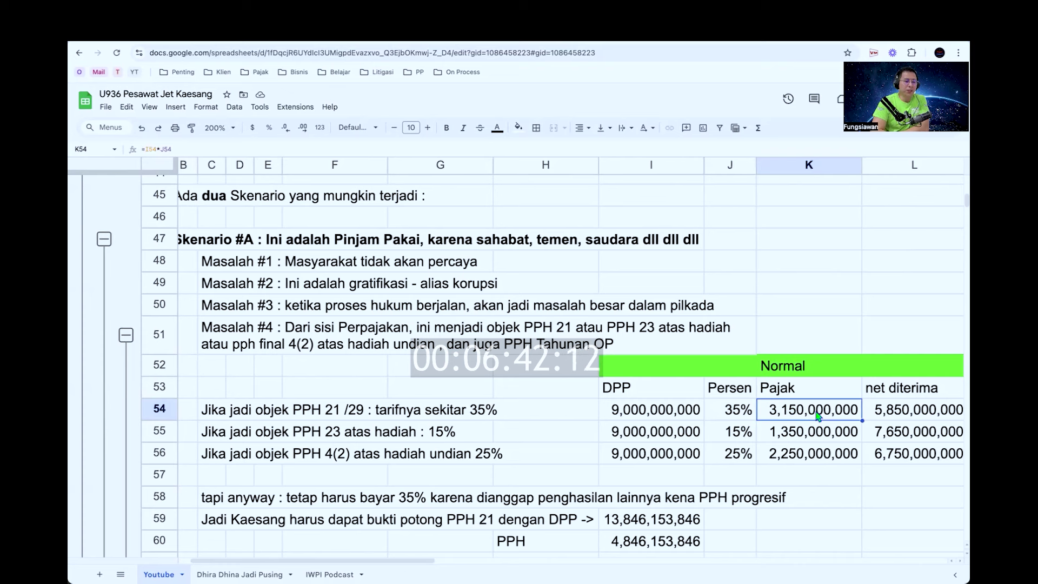
click(891, 419)
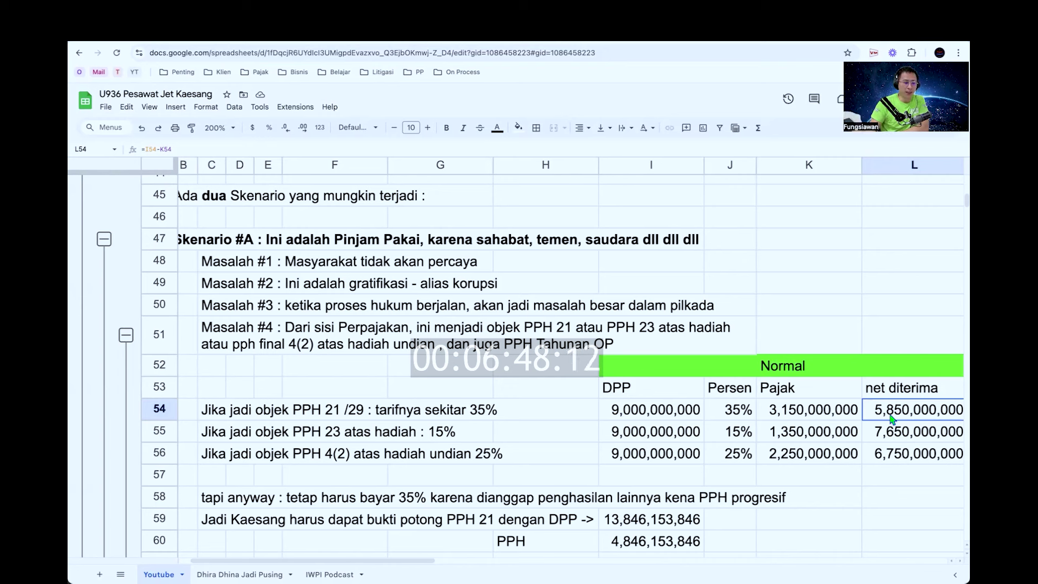
click(648, 438)
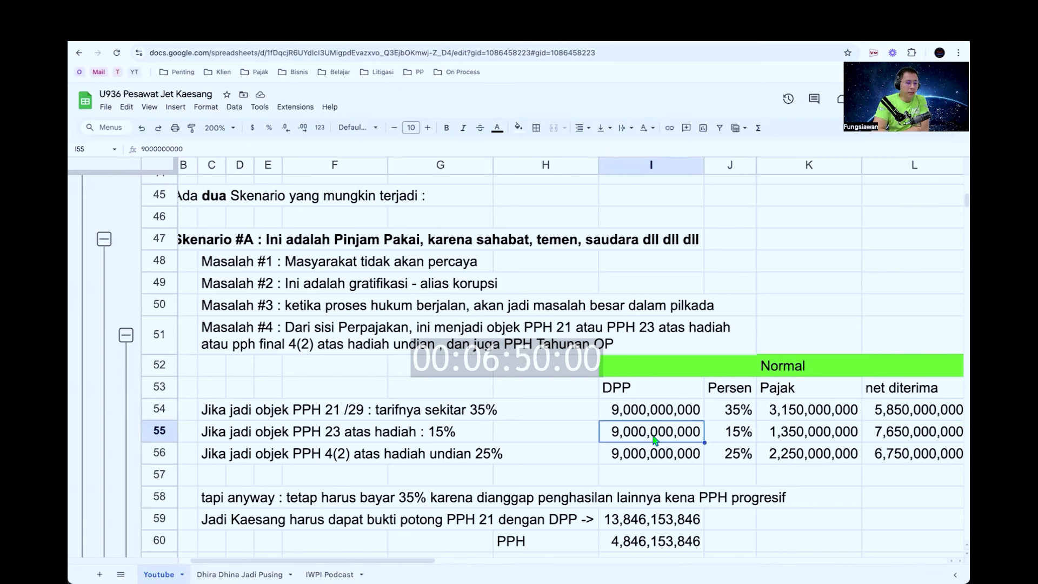
click(733, 435)
click(811, 436)
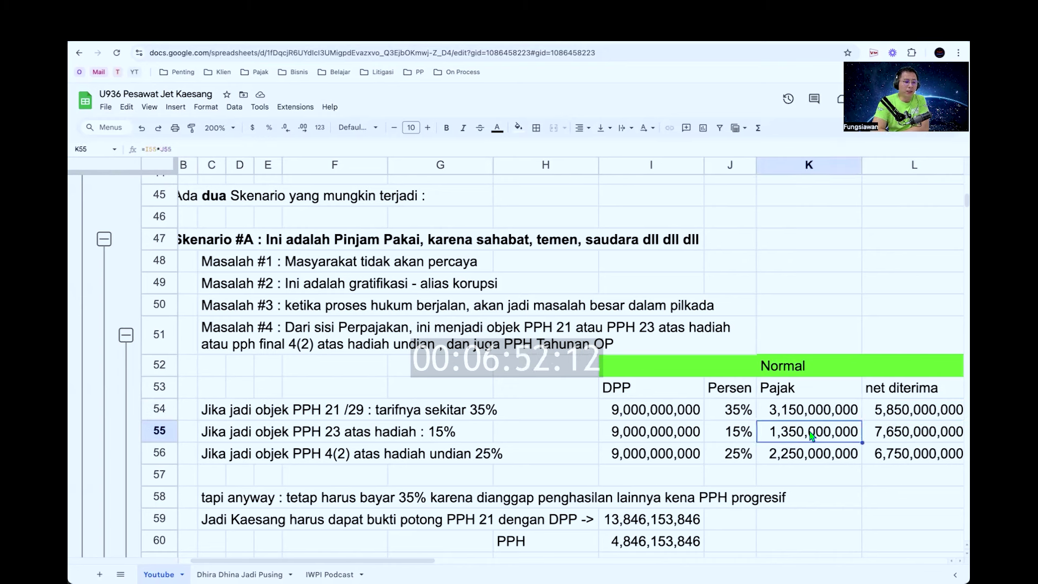
click(912, 430)
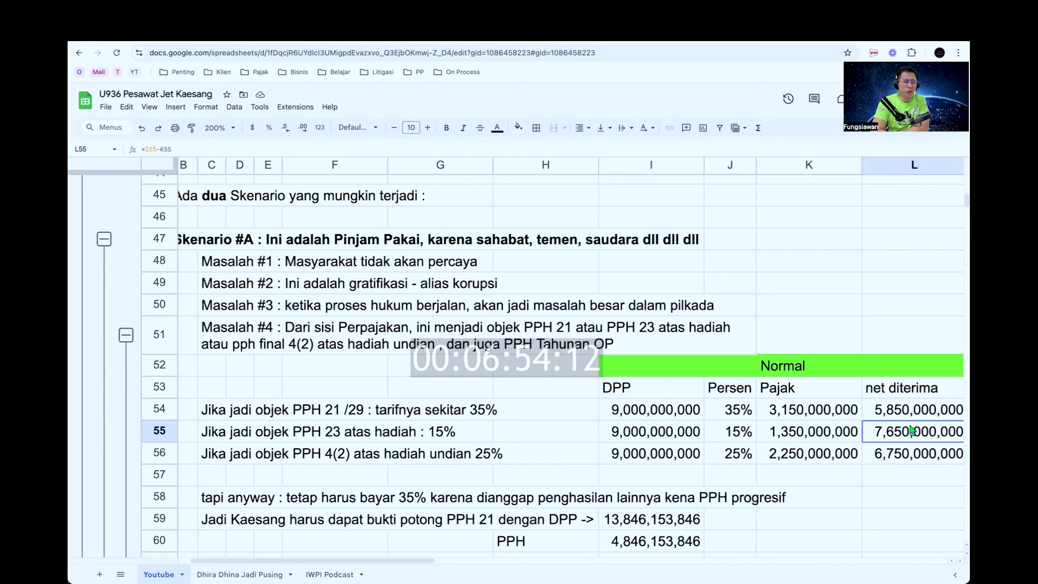
click(659, 460)
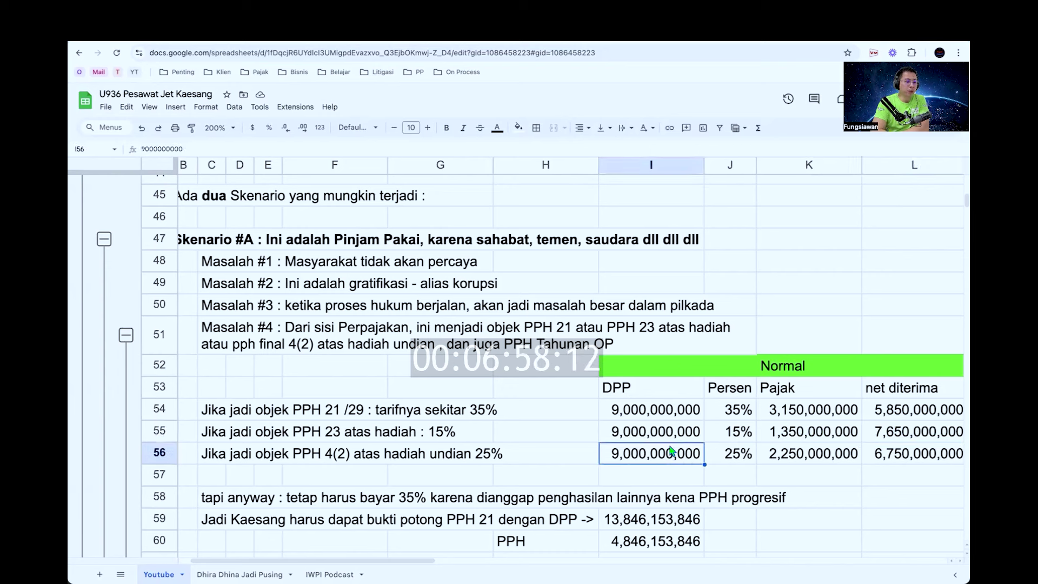
click(735, 456)
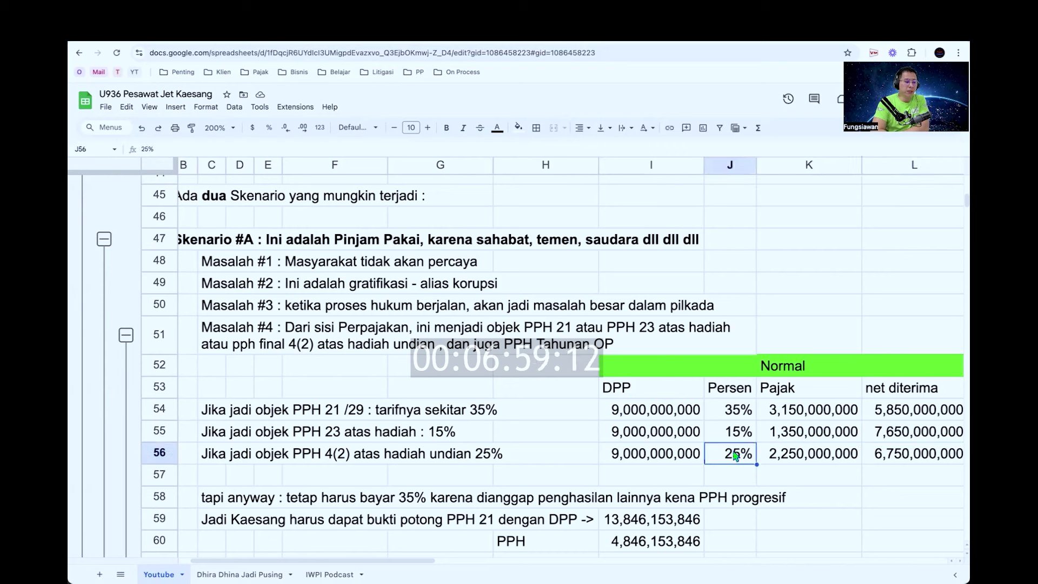
click(802, 457)
click(888, 460)
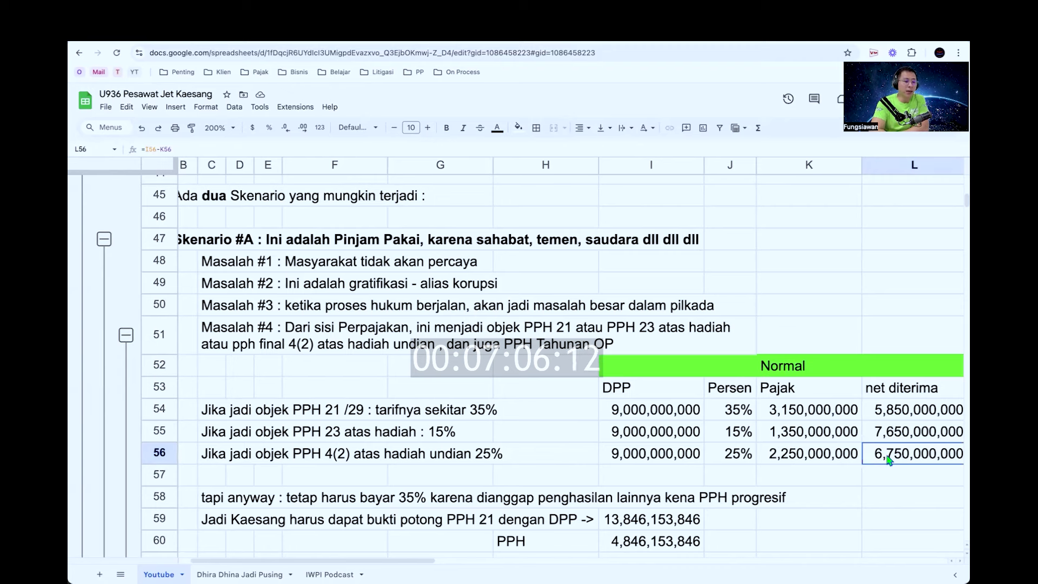
Inspect the Gross up table's net diterima and DPP columns and the DPP formula =P54+O54 in M54
scroll(888, 460, right, 5)
drag(795, 397, 809, 470)
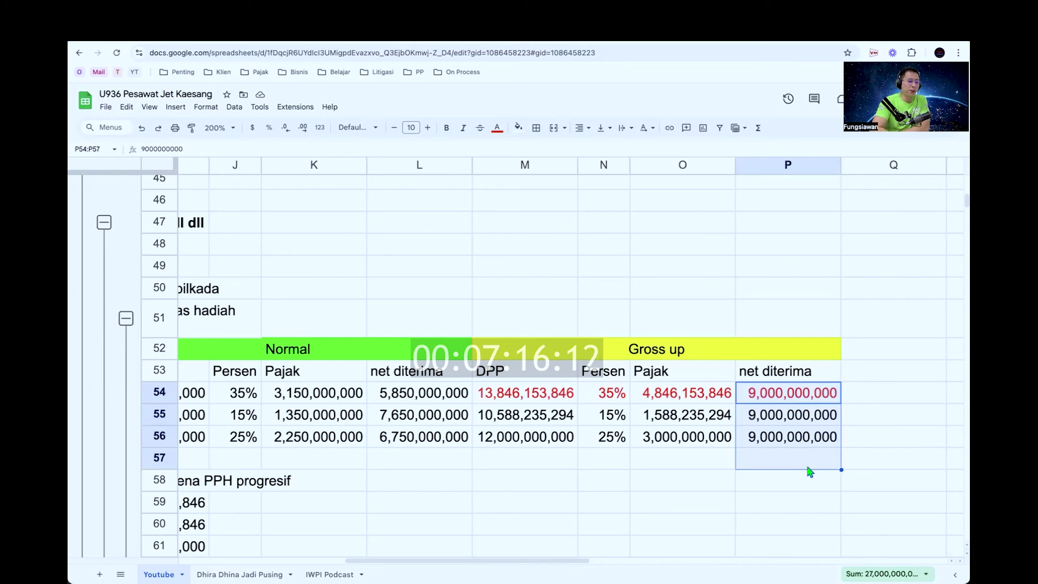
drag(545, 370, 545, 486)
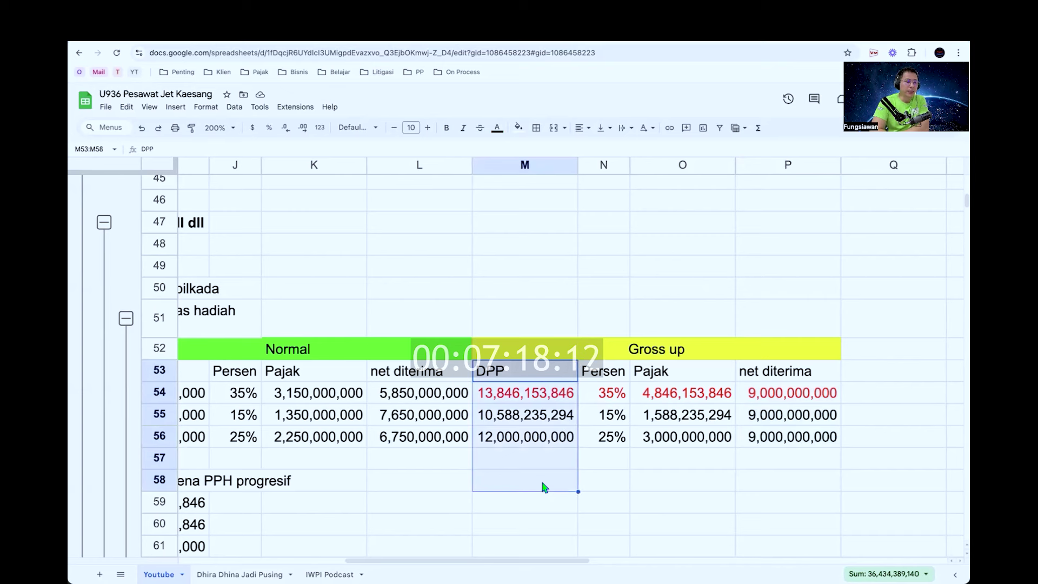
click(524, 392)
text(=P54+O54)
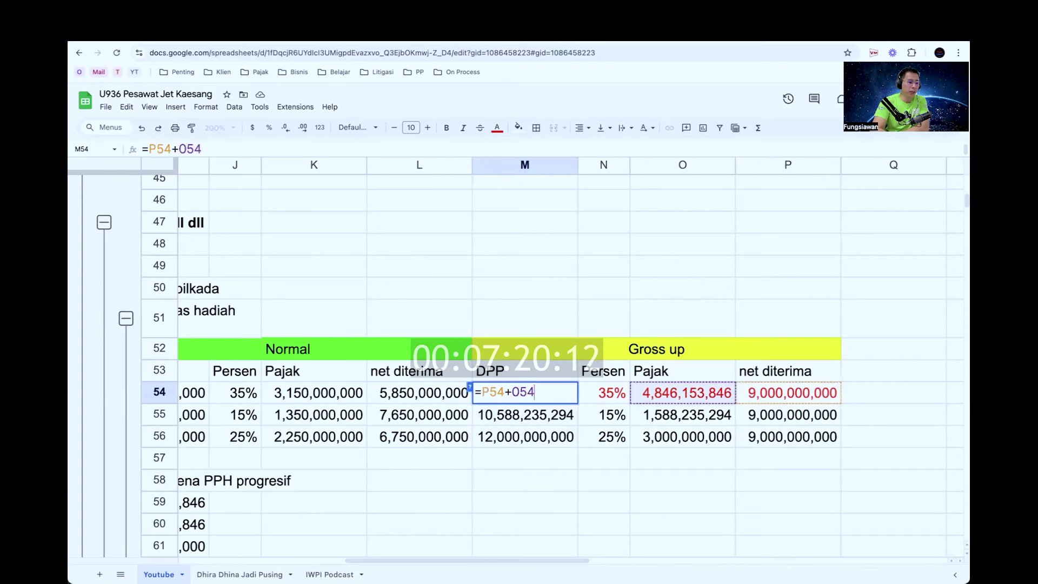
key(Return)
Examine each Gross up cell of the PPH 21/29 line and highlight the range M54:P54
click(513, 392)
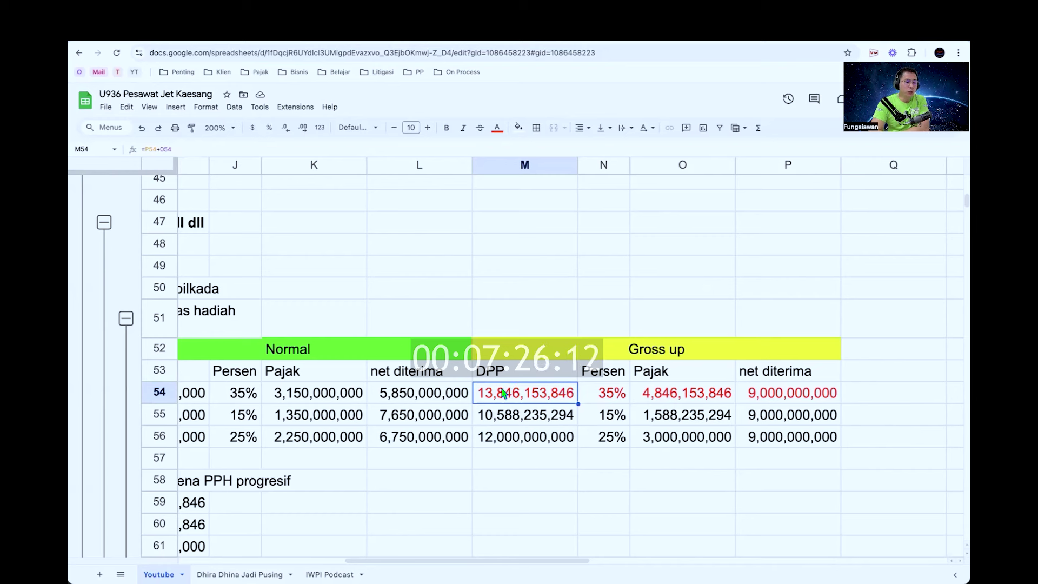
click(608, 395)
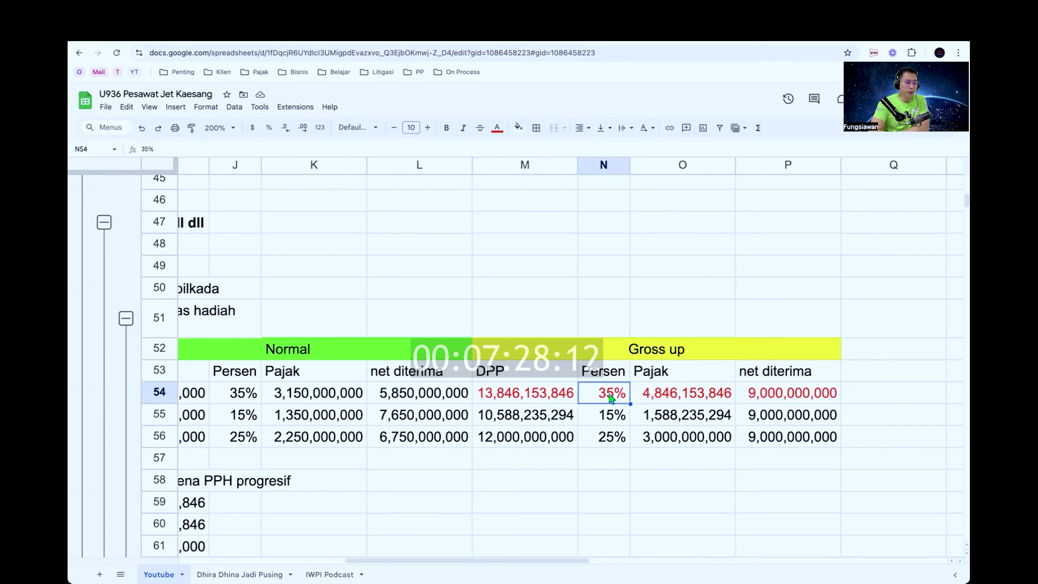
click(686, 403)
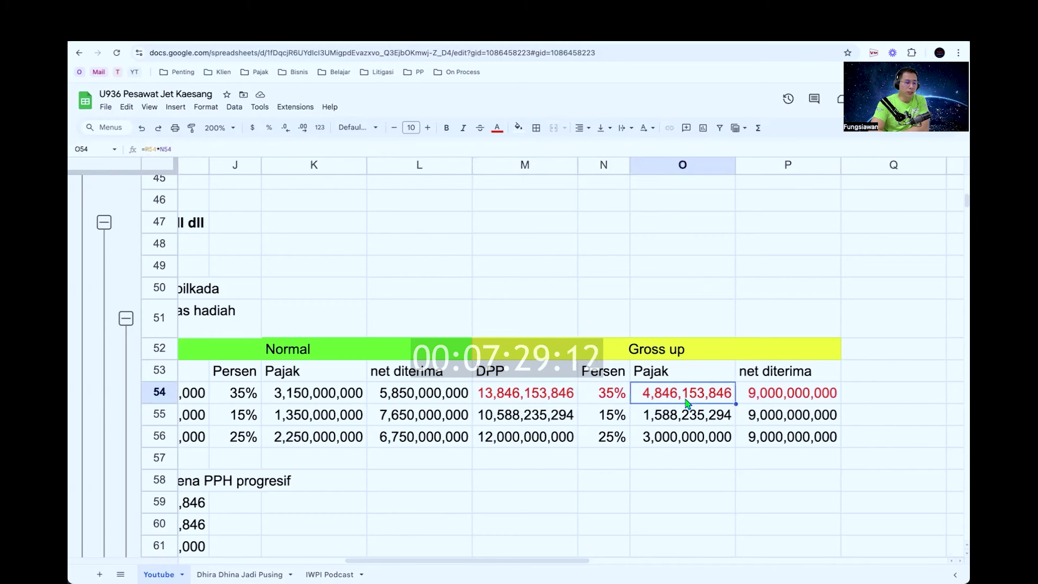
click(813, 400)
drag(814, 400, 537, 404)
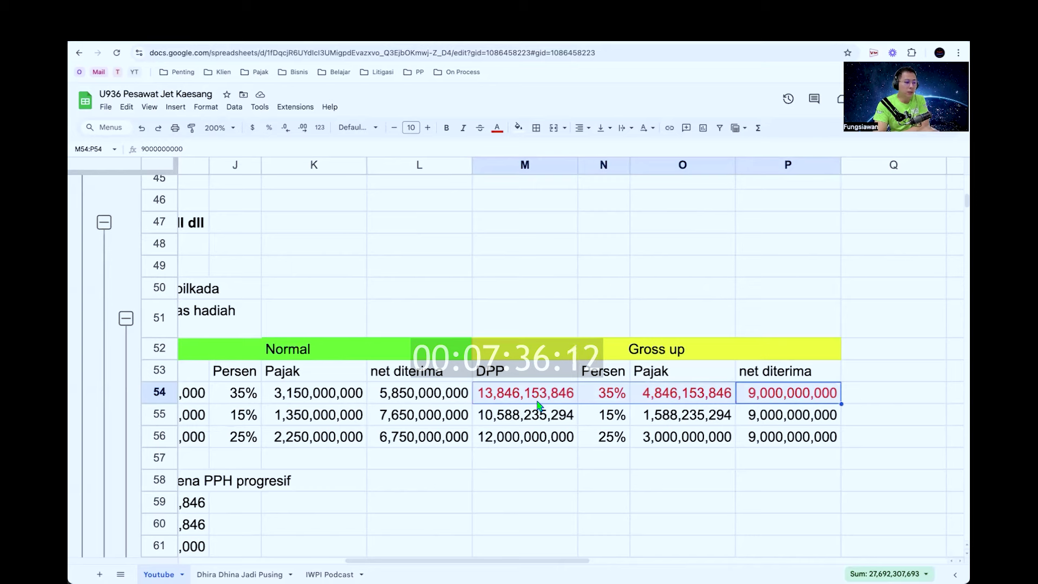
Compare the Skenario #A problem list and tax rate lines with the Normal and Gross up tables
scroll(538, 404, left, 10)
scroll(538, 404, up, 5)
scroll(538, 404, down, 3)
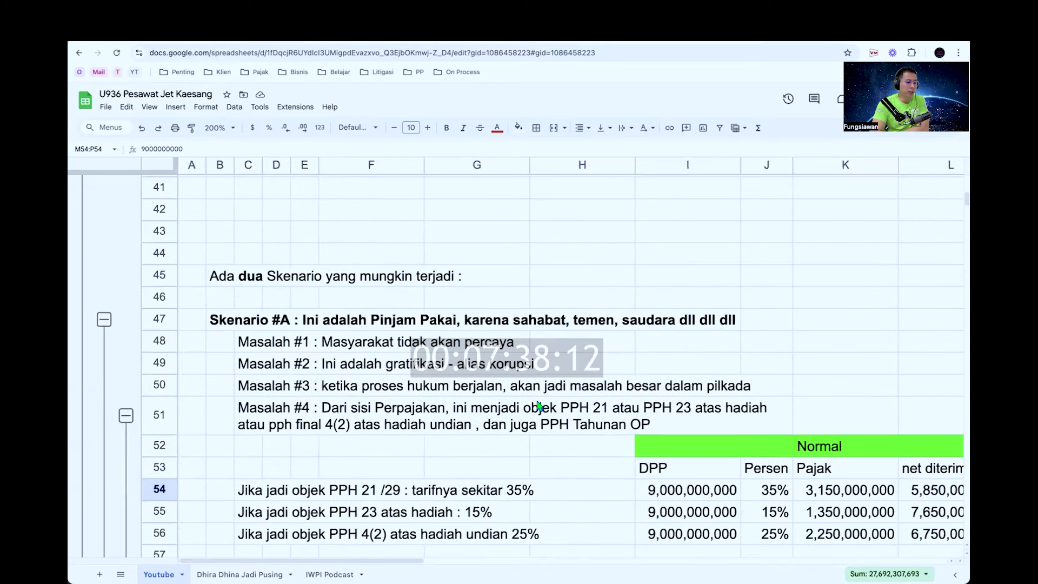
scroll(538, 404, right, 10)
scroll(538, 404, down, 2)
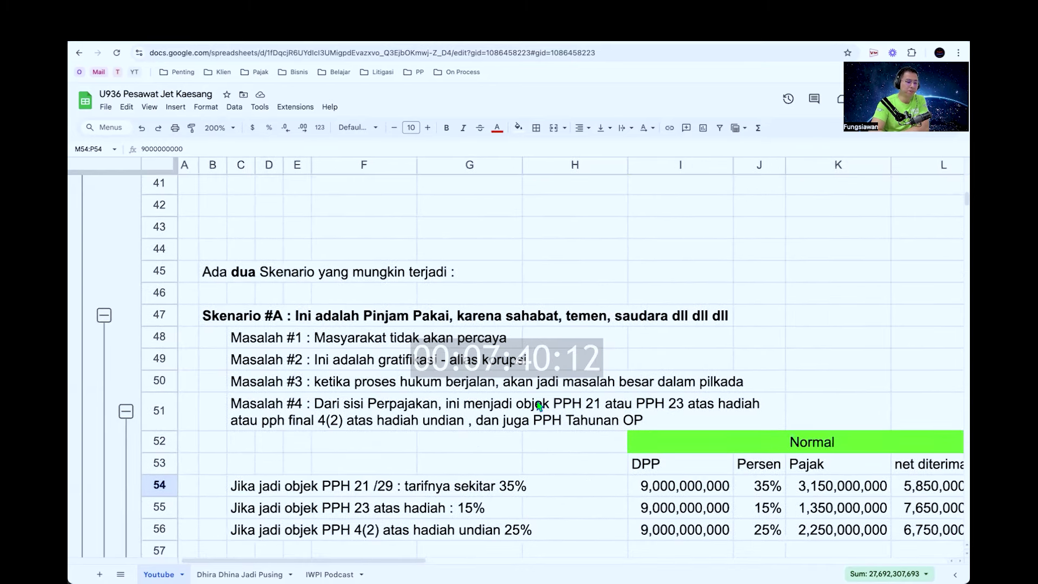
scroll(538, 404, left, 2)
scroll(538, 404, left, 2)
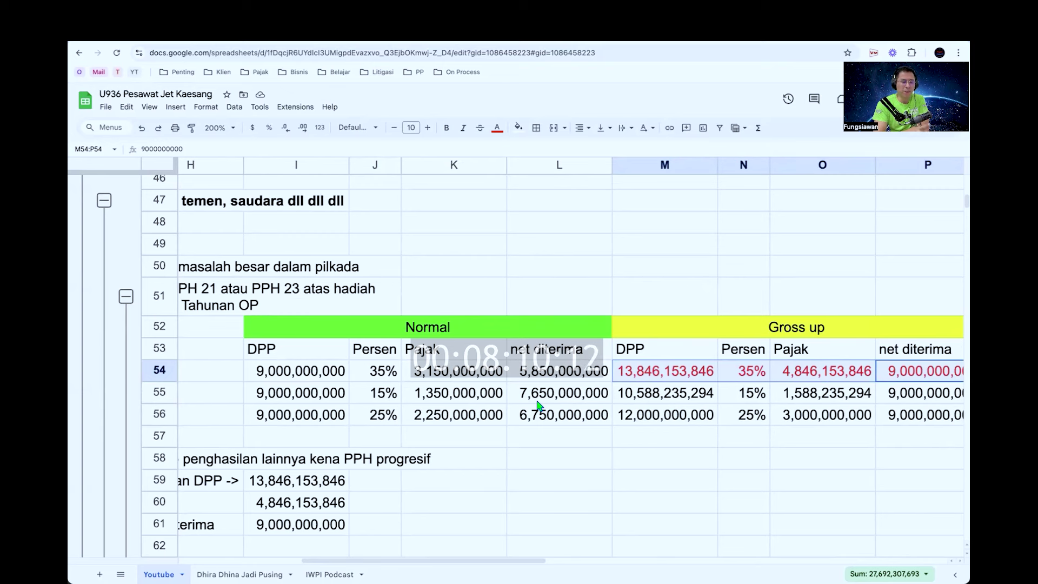
scroll(541, 405, down, 3)
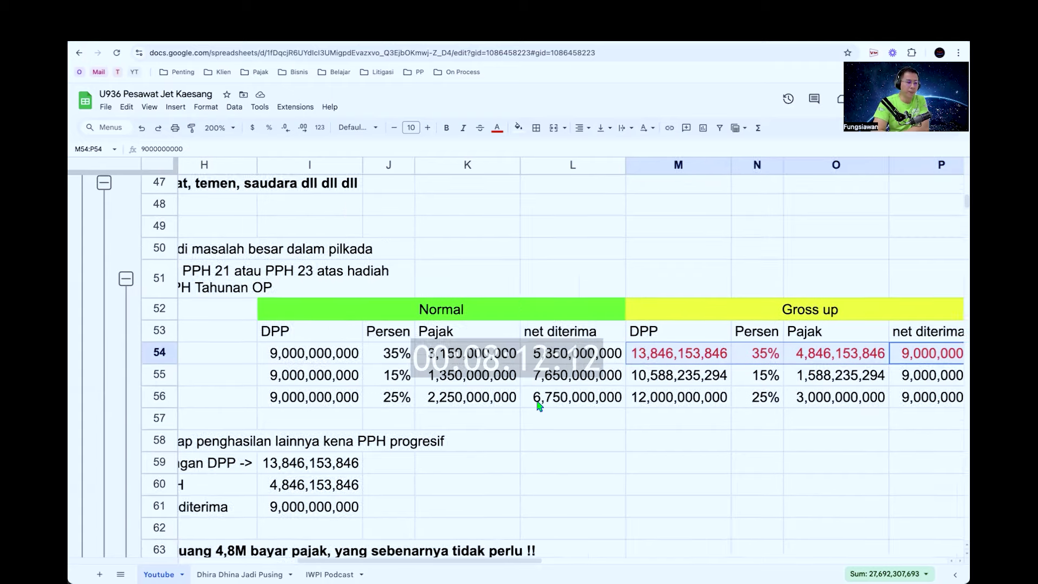
scroll(547, 399, left, 2)
scroll(706, 351, right, 4)
scroll(706, 352, up, 2)
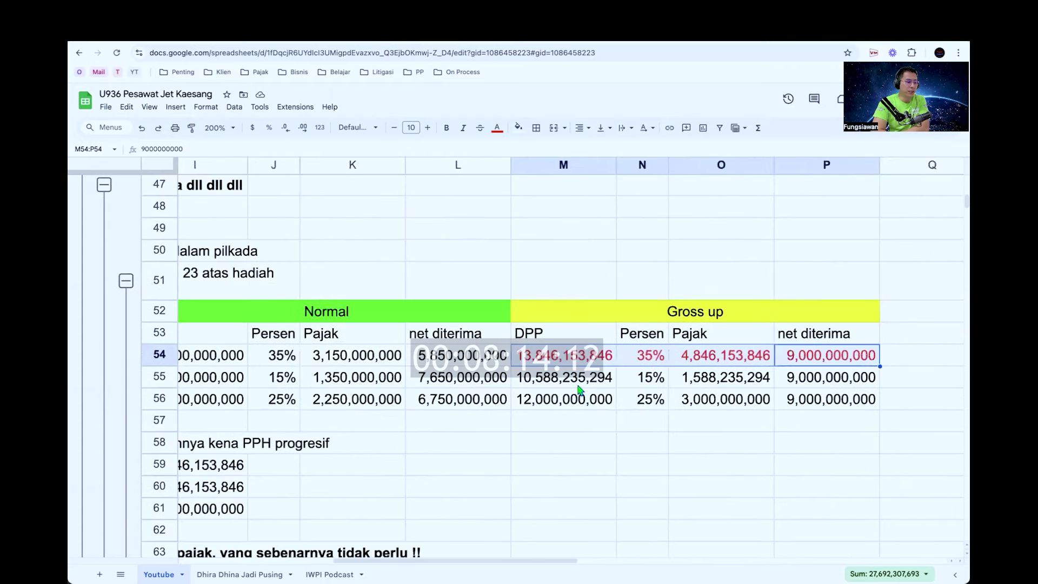
Check the Gross up DPP cells down to M56 and highlight the Pajak amounts in O54:O56
key(Down)
key(Down)
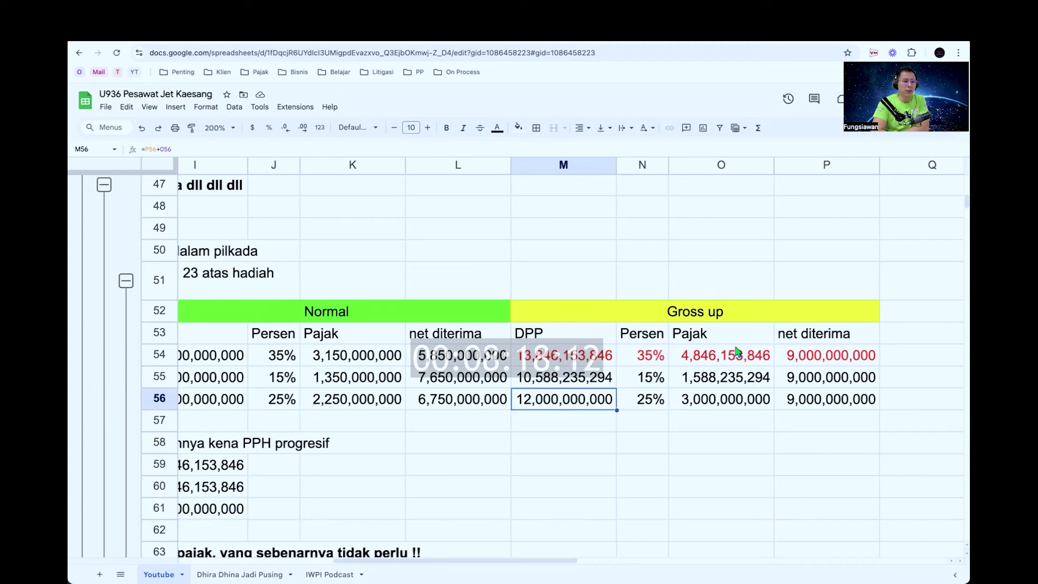
drag(739, 352, 738, 403)
Highlight row 58 about progressive PPH and review it together with the tax rate lines above
scroll(738, 404, down, 1)
scroll(739, 405, left, 1)
scroll(738, 406, left, 8)
scroll(738, 406, down, 2)
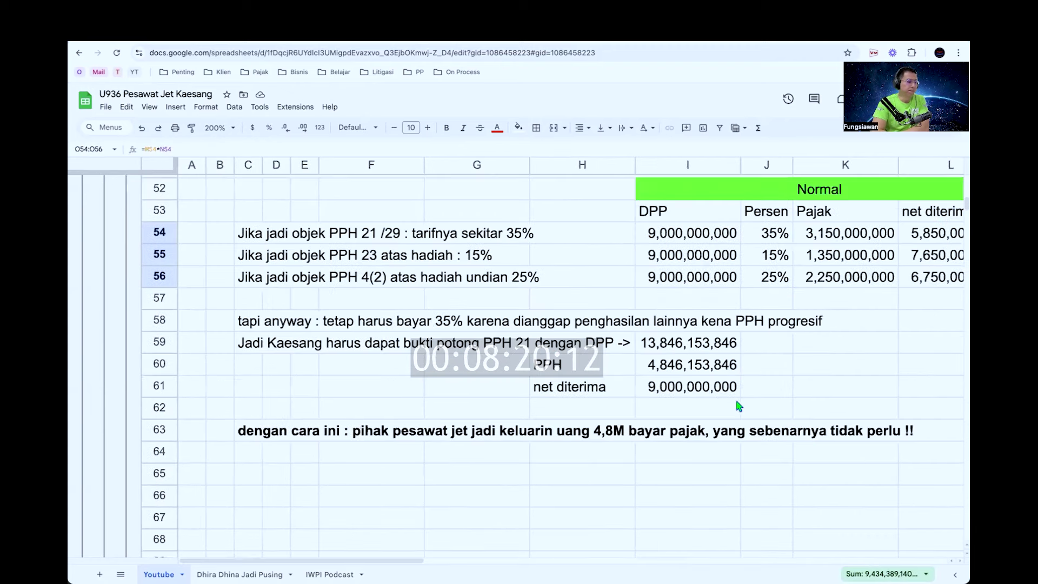
click(157, 319)
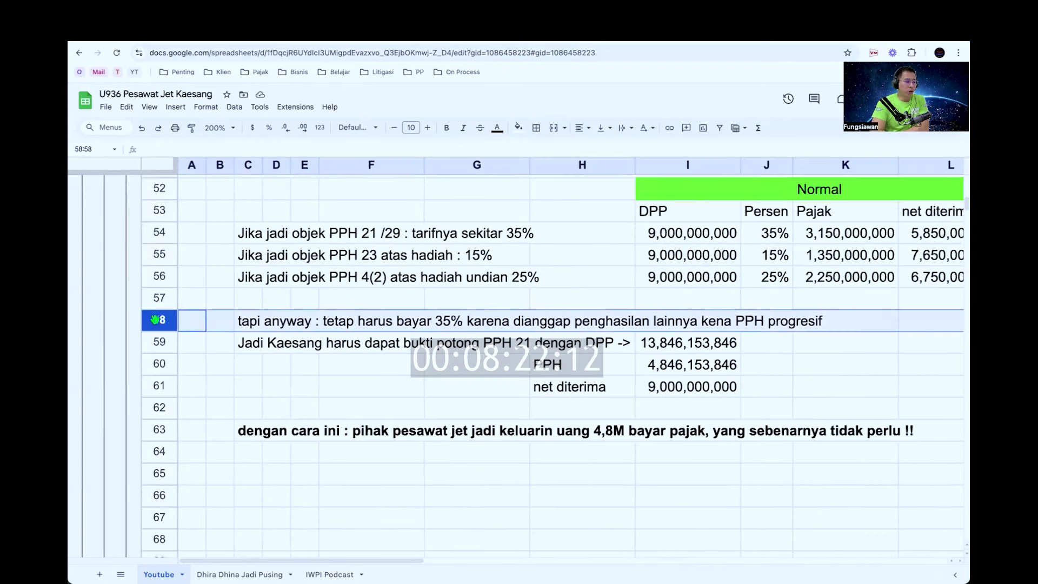
scroll(156, 321, up, 1)
scroll(156, 322, right, 1)
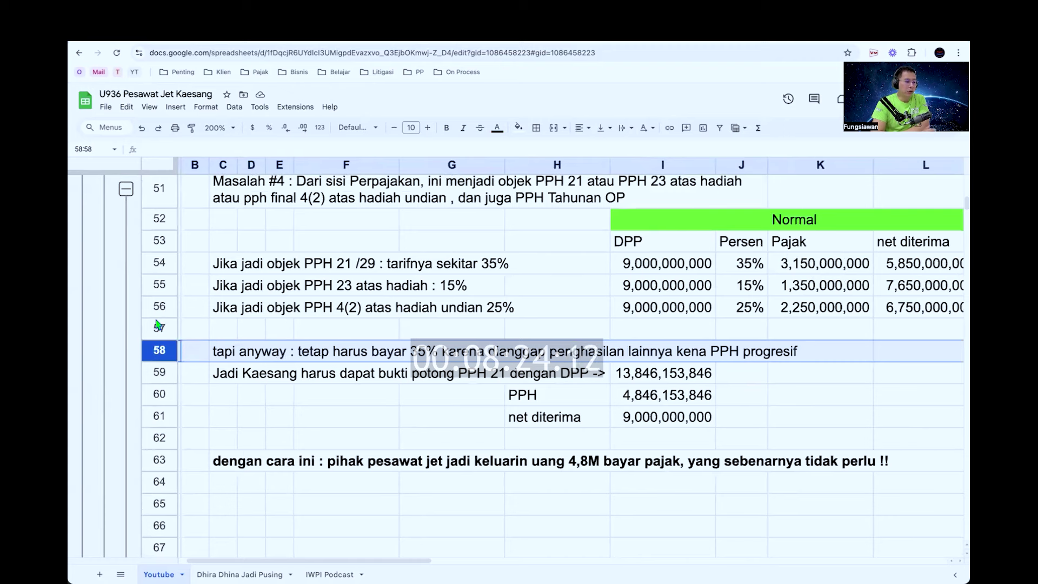
scroll(156, 324, up, 1)
scroll(156, 324, right, 1)
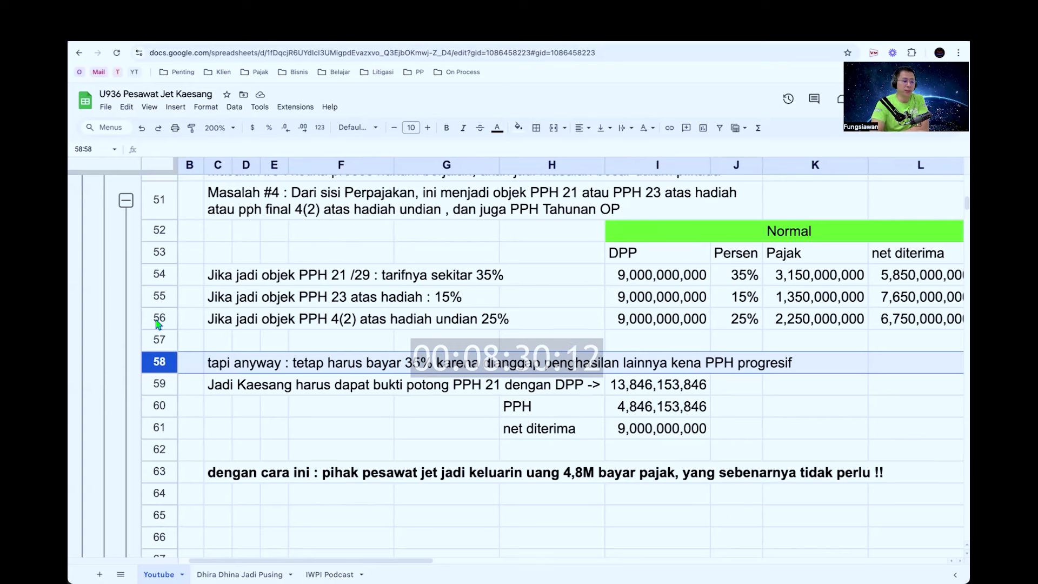
Review the PPH 21 withholding figures in rows 59 to 61, highlighting the DPP, PPH and net diterima block H59:I61
click(155, 384)
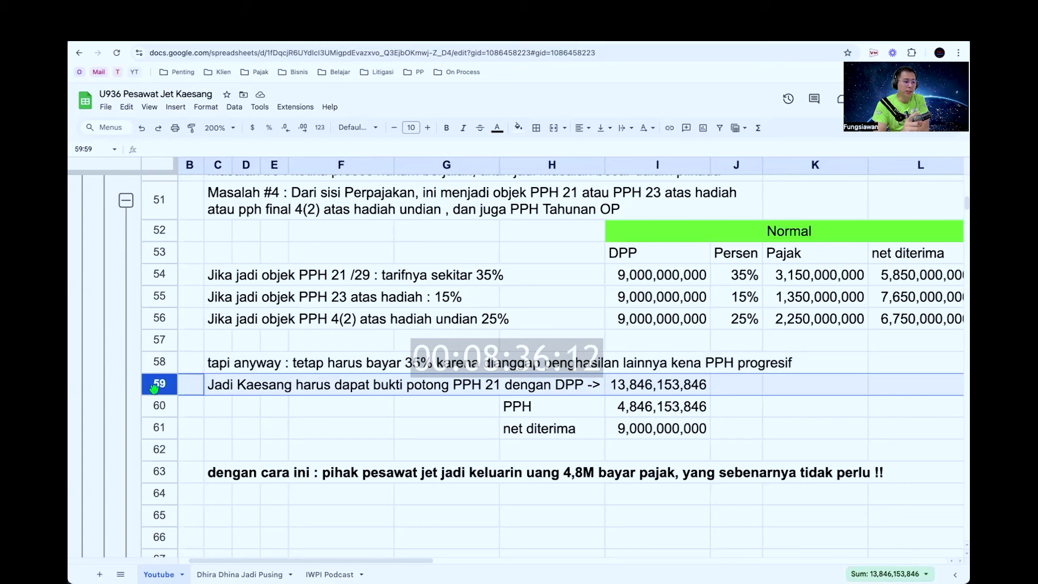
click(648, 385)
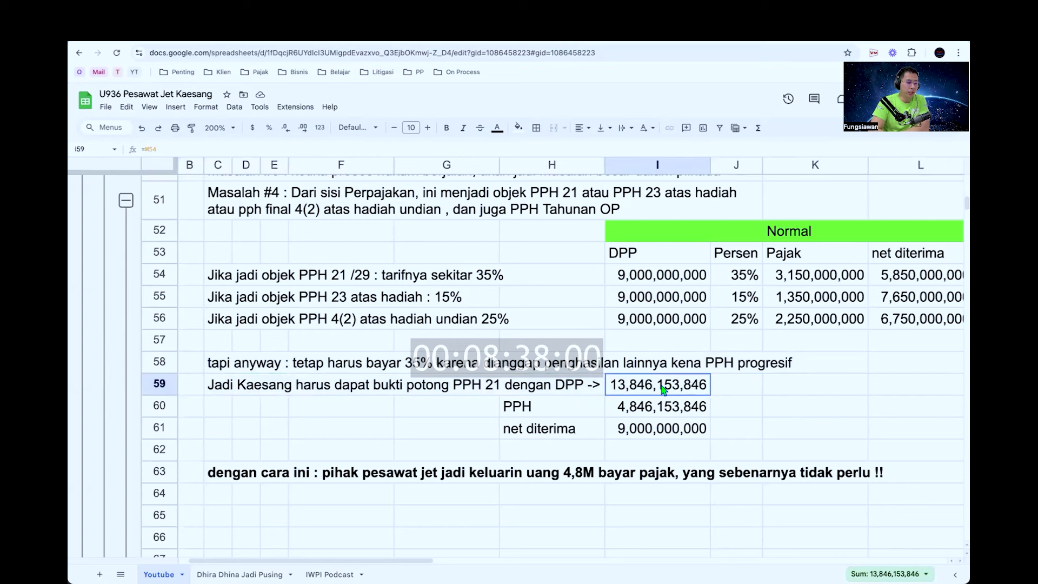
click(573, 414)
key(shift+Right)
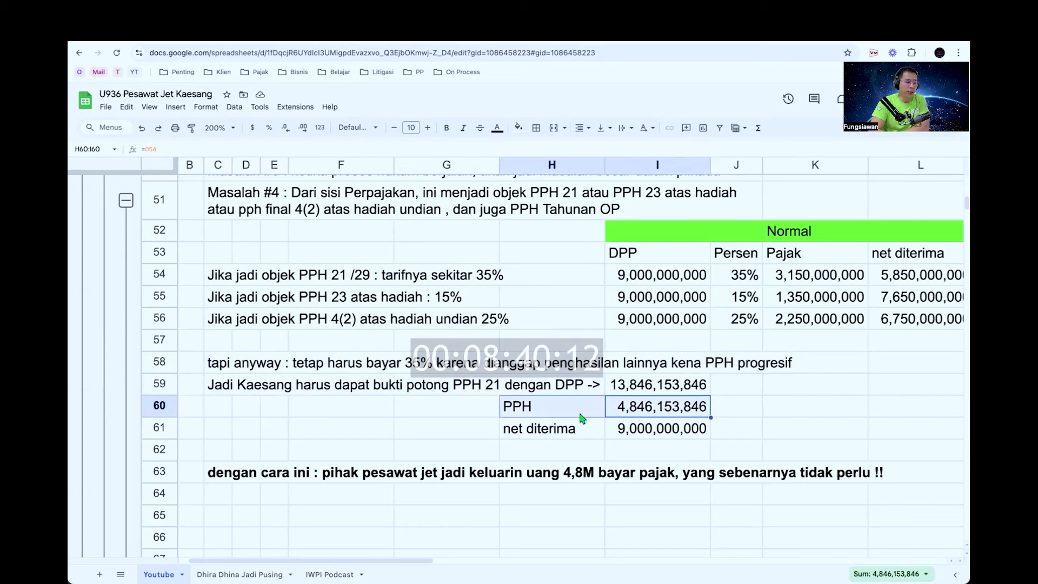
click(587, 429)
shift+click(632, 433)
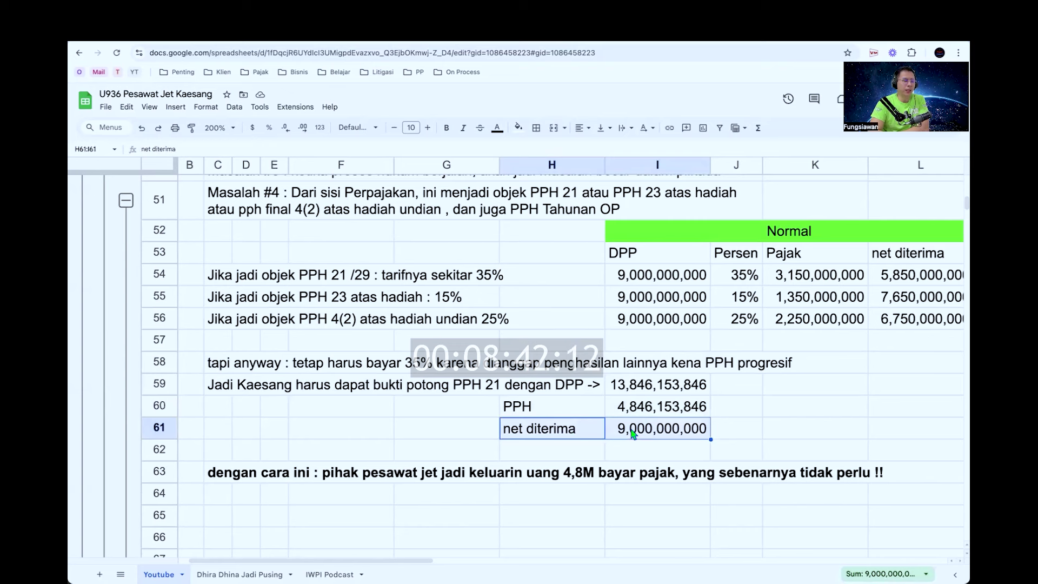
drag(516, 384, 660, 430)
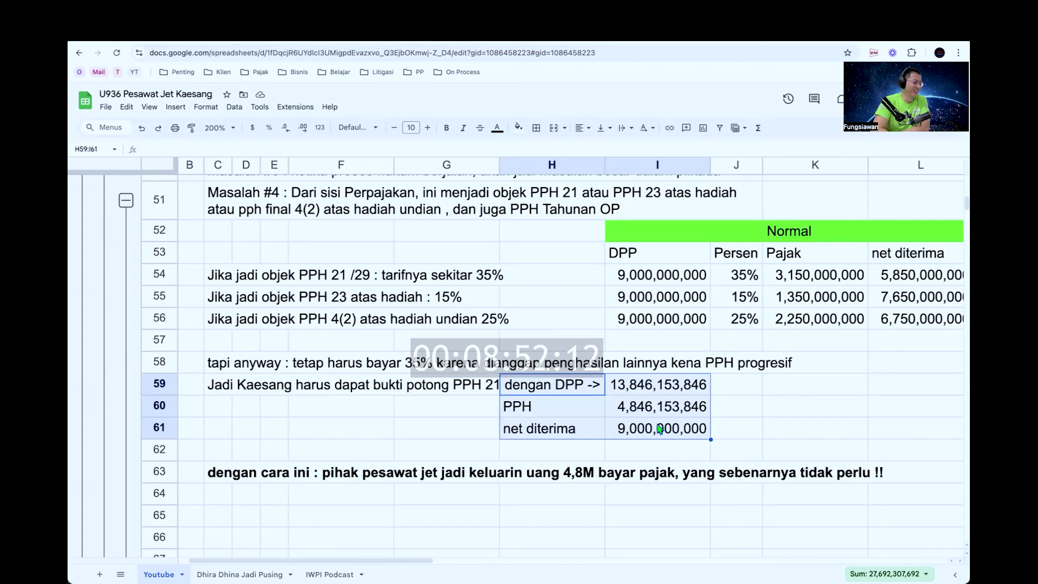
Highlight the bold conclusion in row 63 about the tax paid by the jet's provider
scroll(659, 430, down, 2)
scroll(659, 430, left, 1)
click(156, 438)
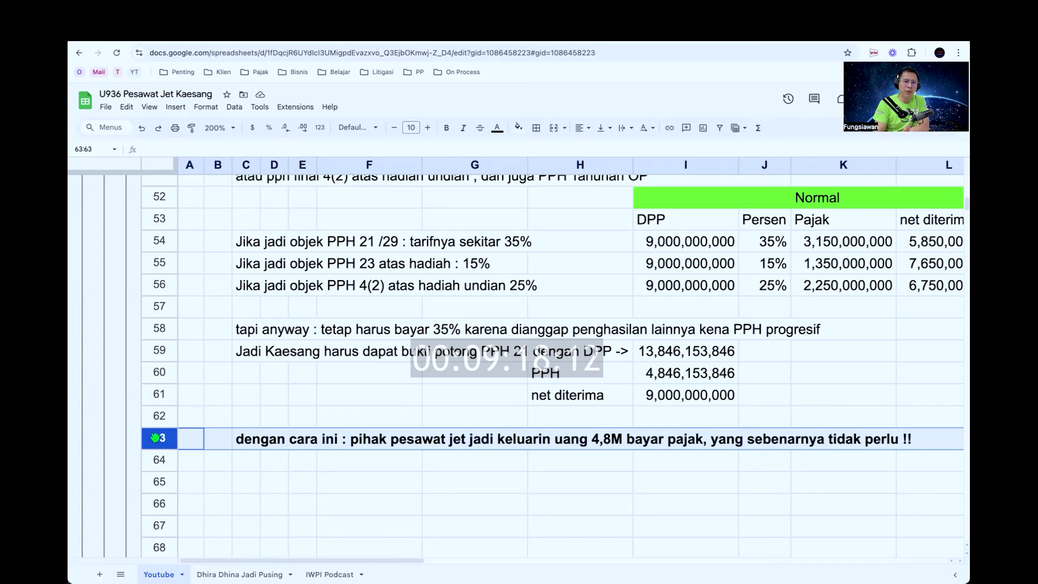
Collapse the rows grouped under Masalah #4 and highlight the Skenario #B heading in row 75
scroll(260, 392, up, 3)
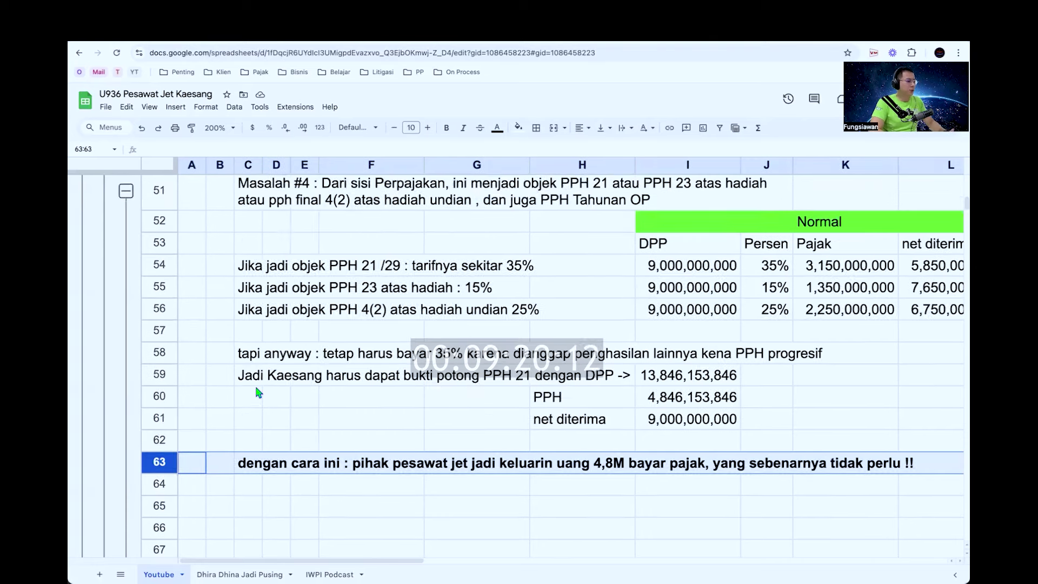
click(128, 344)
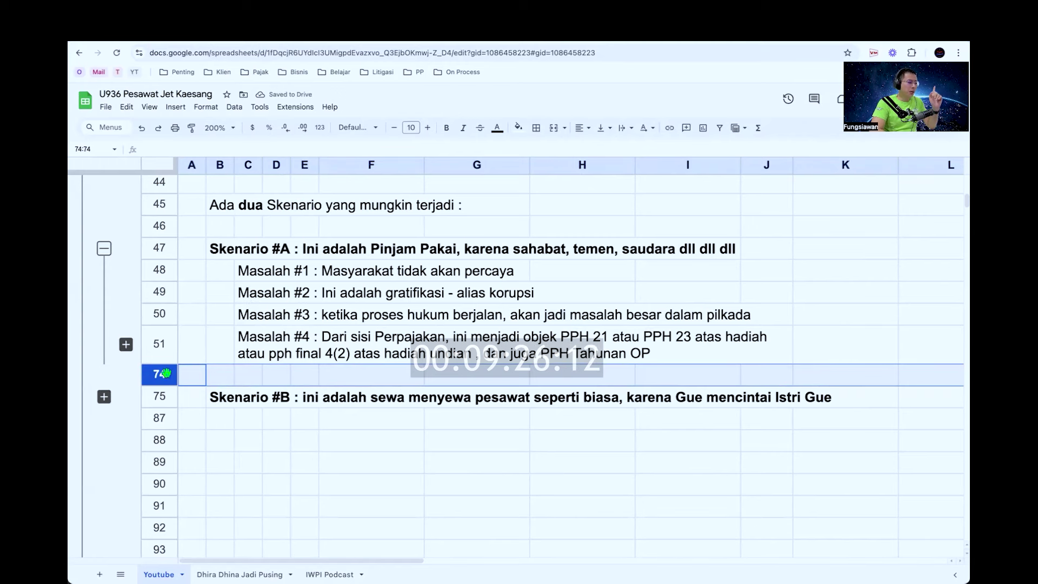
click(163, 399)
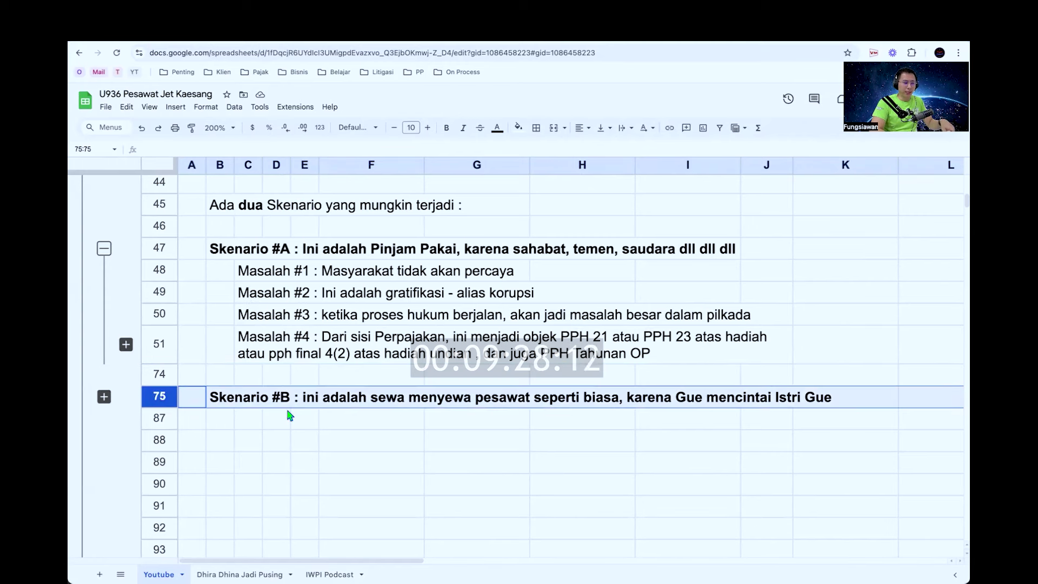
Expand the rows grouped under Skenario #B and compare Masalah #1 in row 48 with its solution in row 76
scroll(290, 415, down, 2)
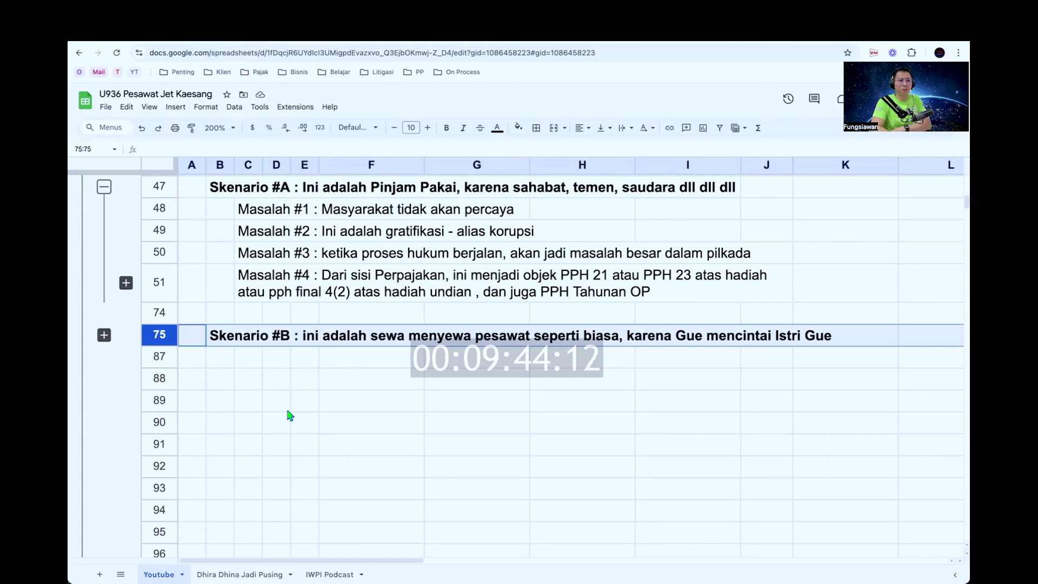
click(105, 335)
click(326, 377)
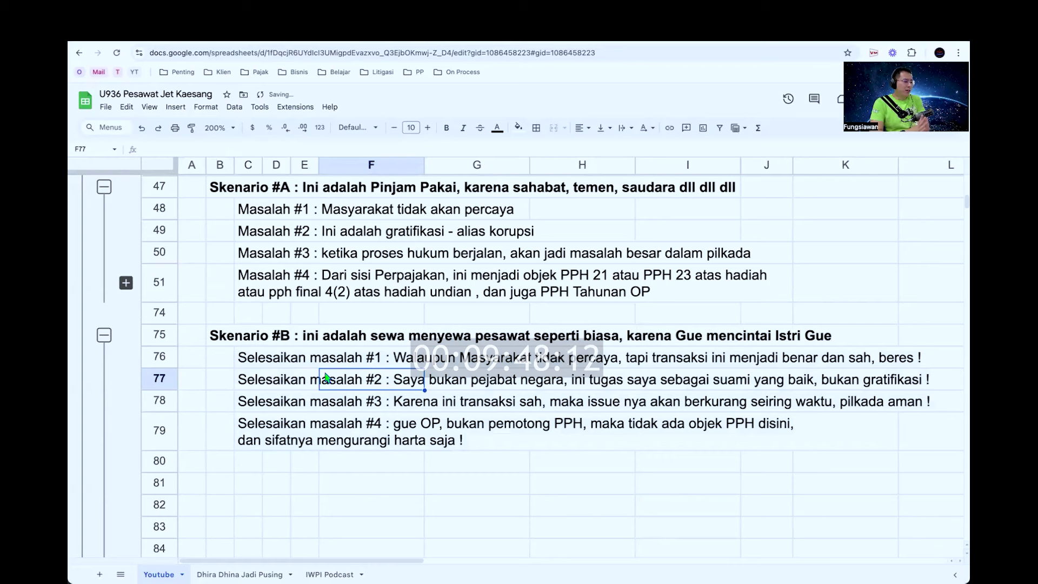
scroll(327, 376, up, 1)
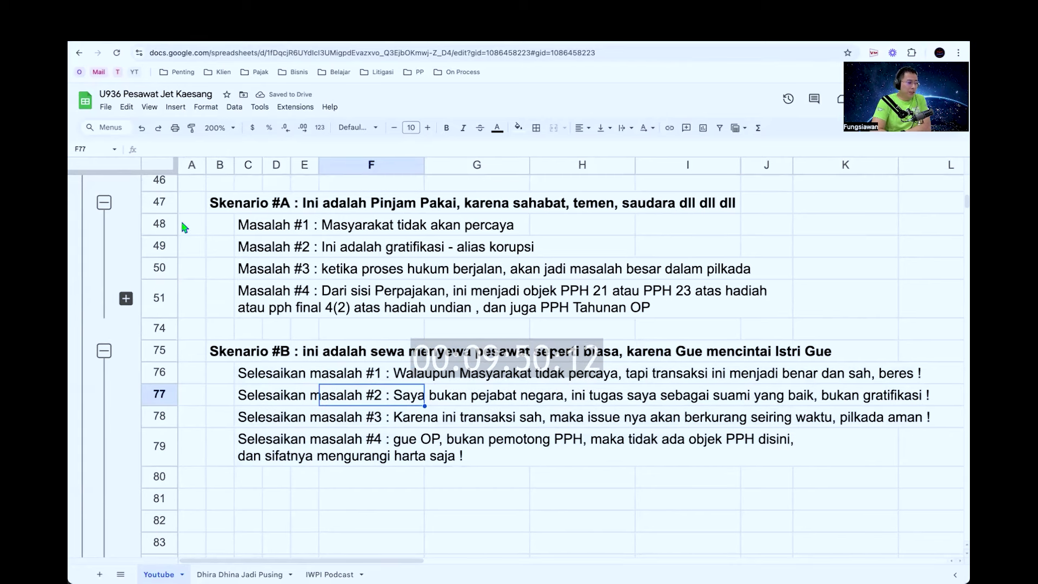
click(161, 226)
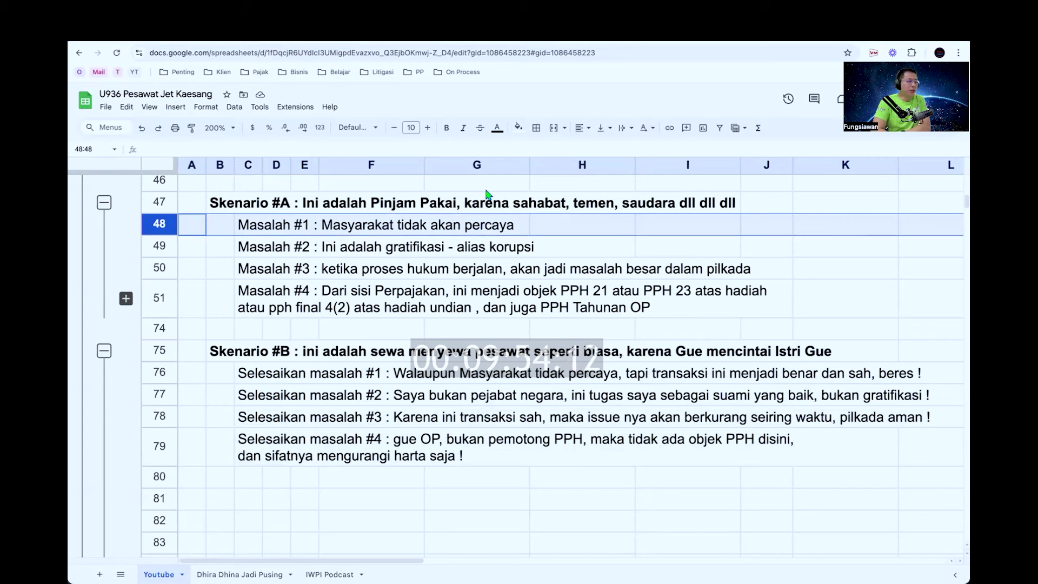
click(158, 372)
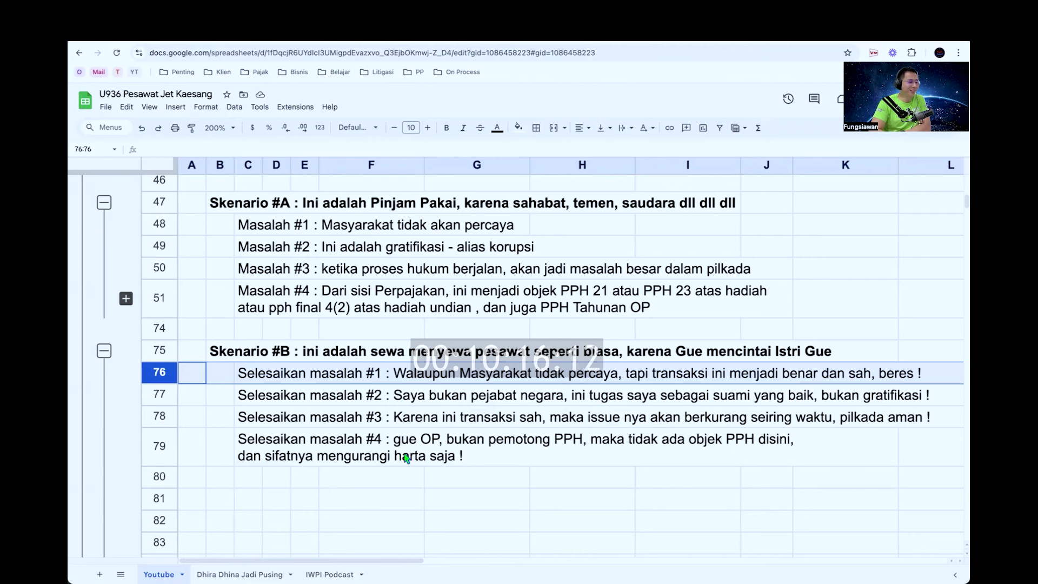
Bold the Masalah #2 line in row 49 and its matching solution in row 77
click(167, 395)
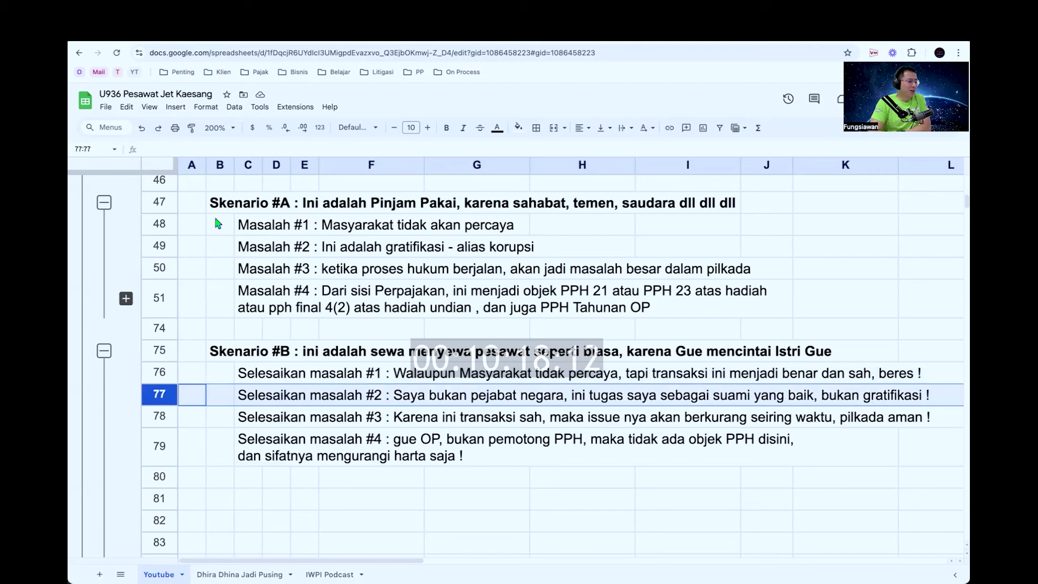
click(162, 247)
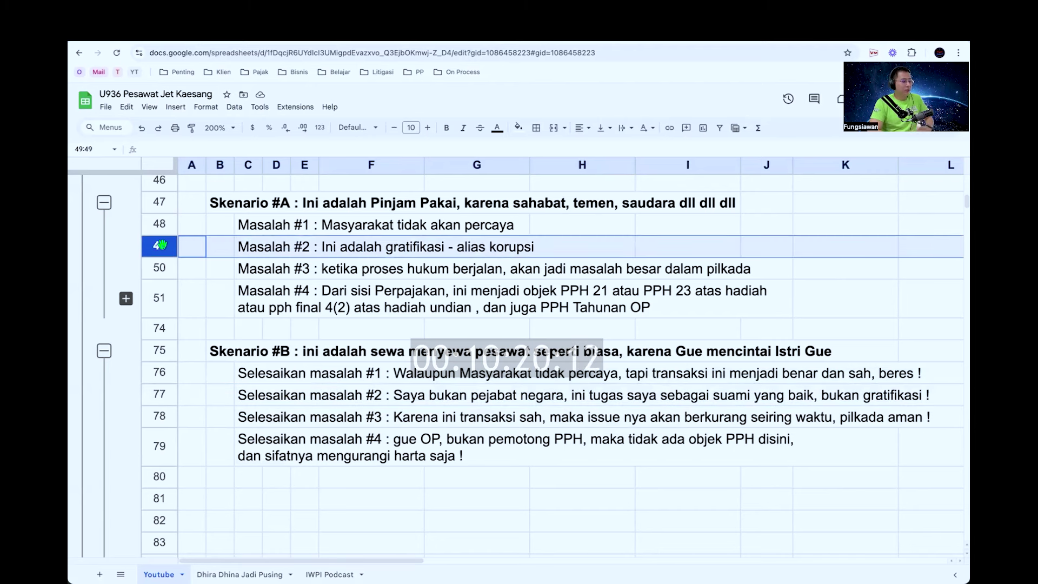
key(ctrl+b)
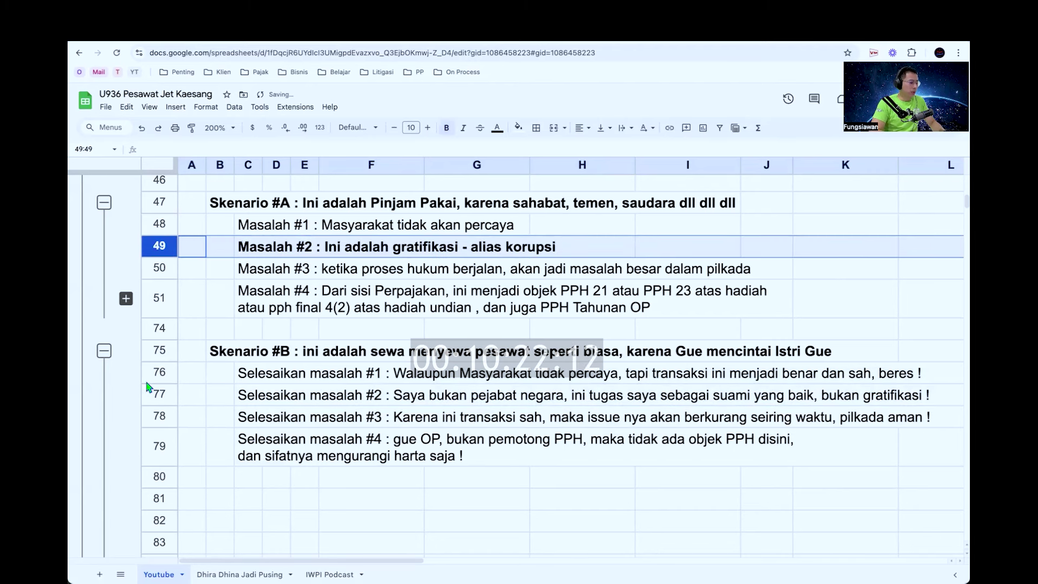
click(162, 396)
key(ctrl+b)
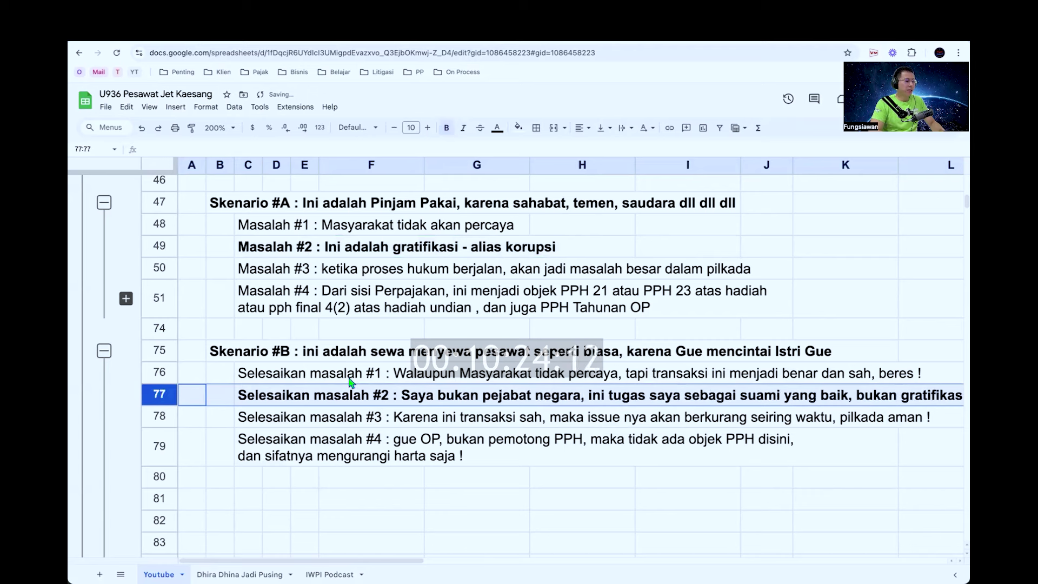
Review the Masalah #2 solution in C77, highlighting the text from "ini tugas saya sebagai suami yang baik" to its end
double_click(255, 396)
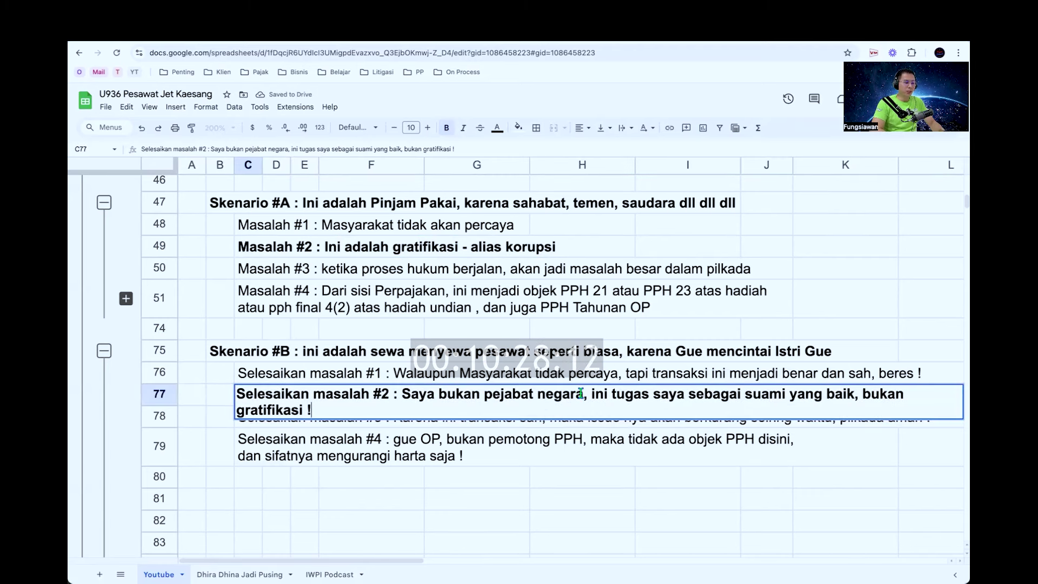
drag(590, 393, 737, 404)
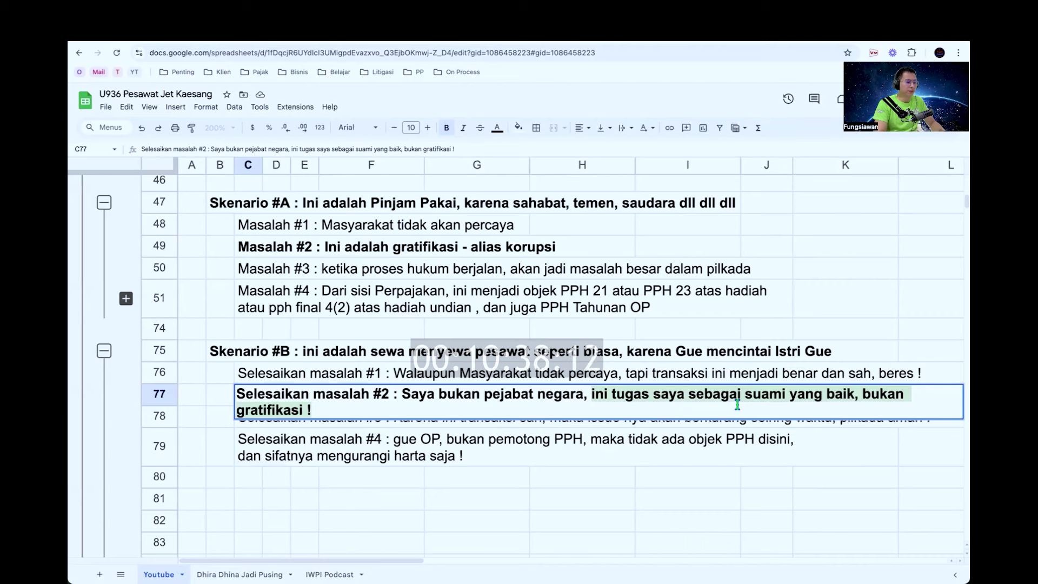
key(Return)
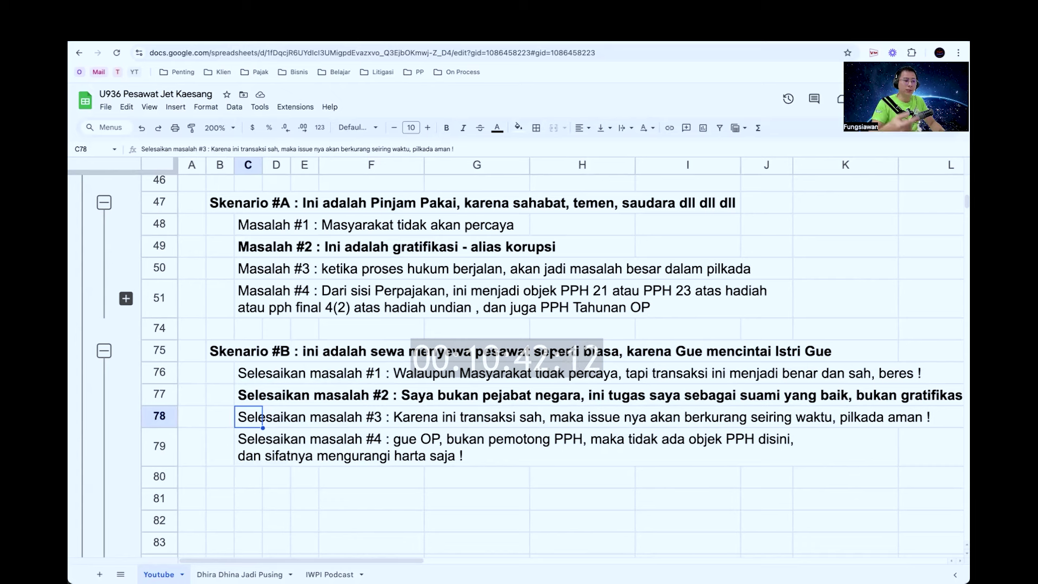
click(248, 395)
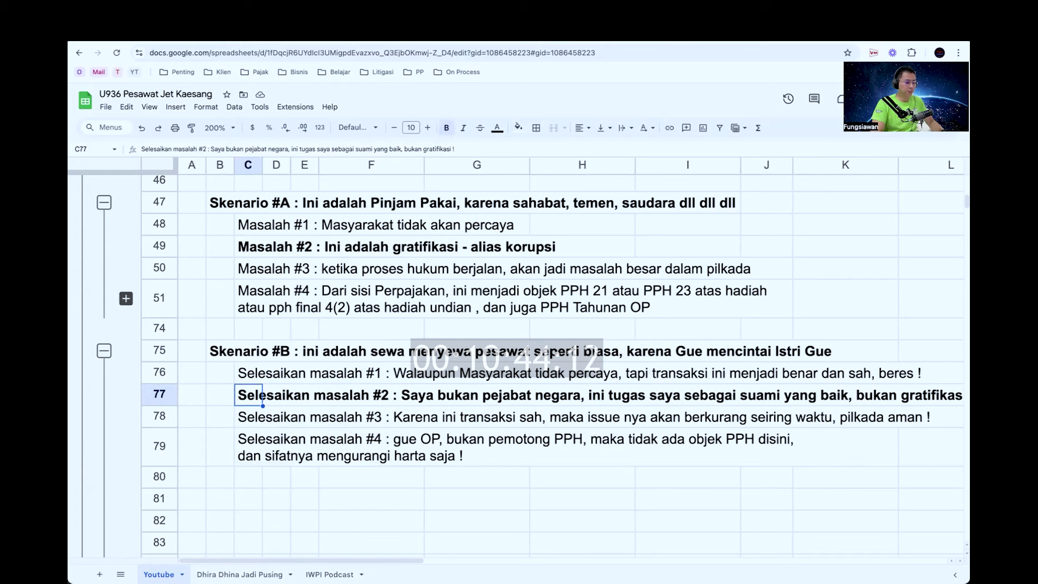
Remove the bold formatting from rows 77 and 49
click(159, 393)
key(ctrl+b)
click(159, 245)
key(ctrl+b)
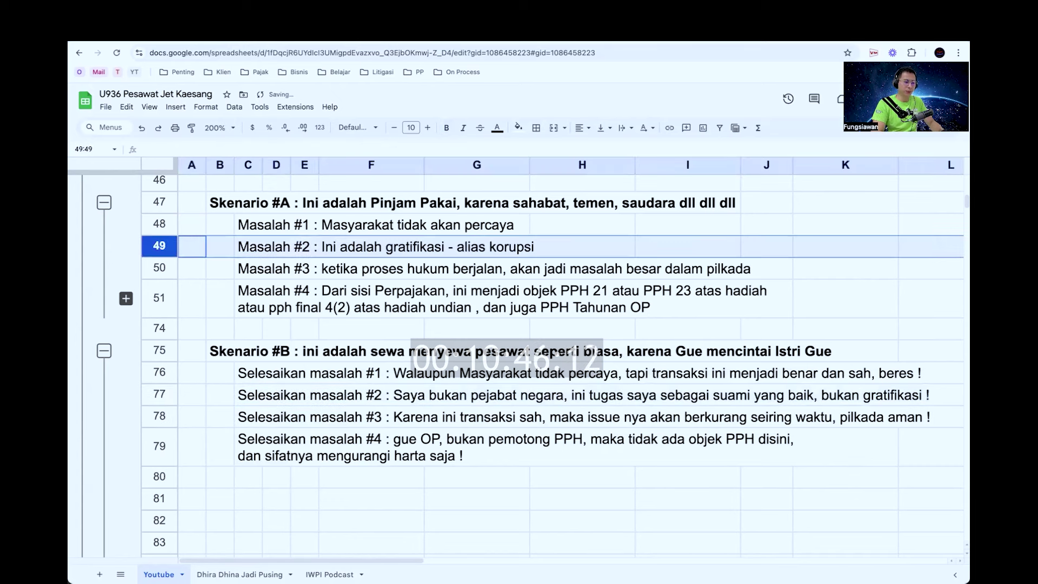
Bold the Masalah #3 line in row 50 together with its matching solution in row 78
click(172, 270)
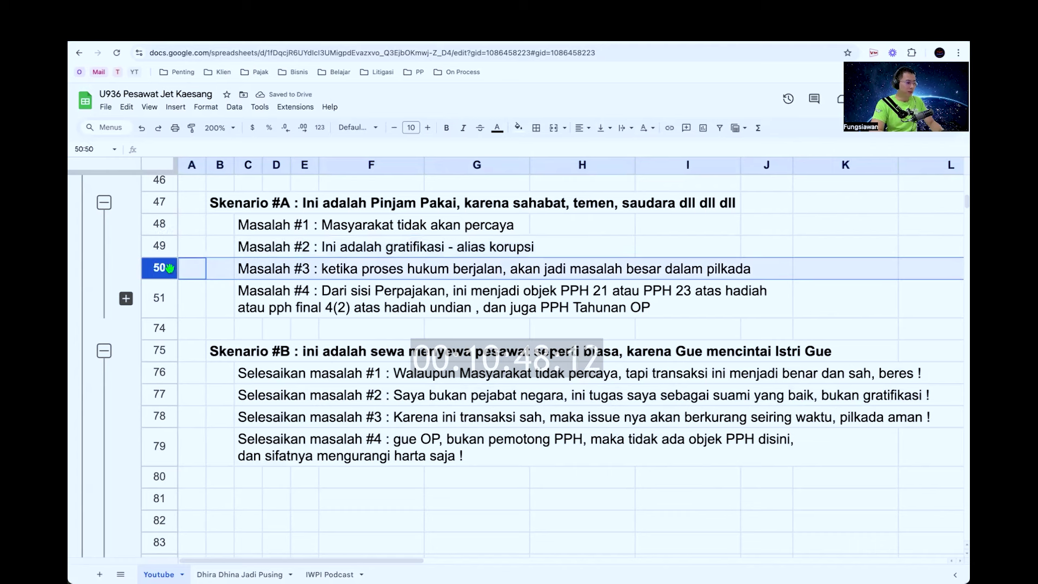
ctrl+click(167, 421)
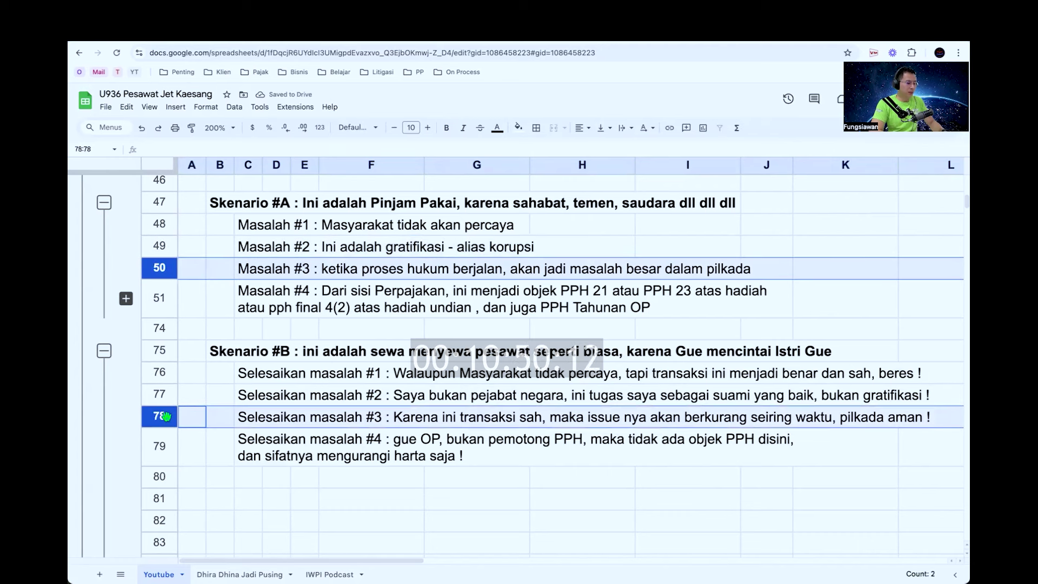
key(ctrl+b)
click(251, 277)
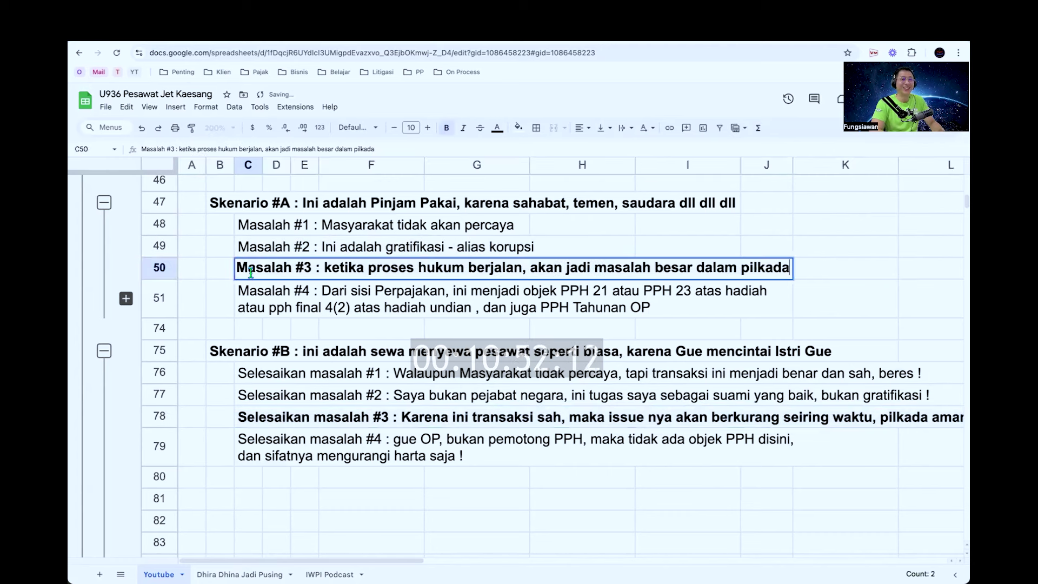
key(Return)
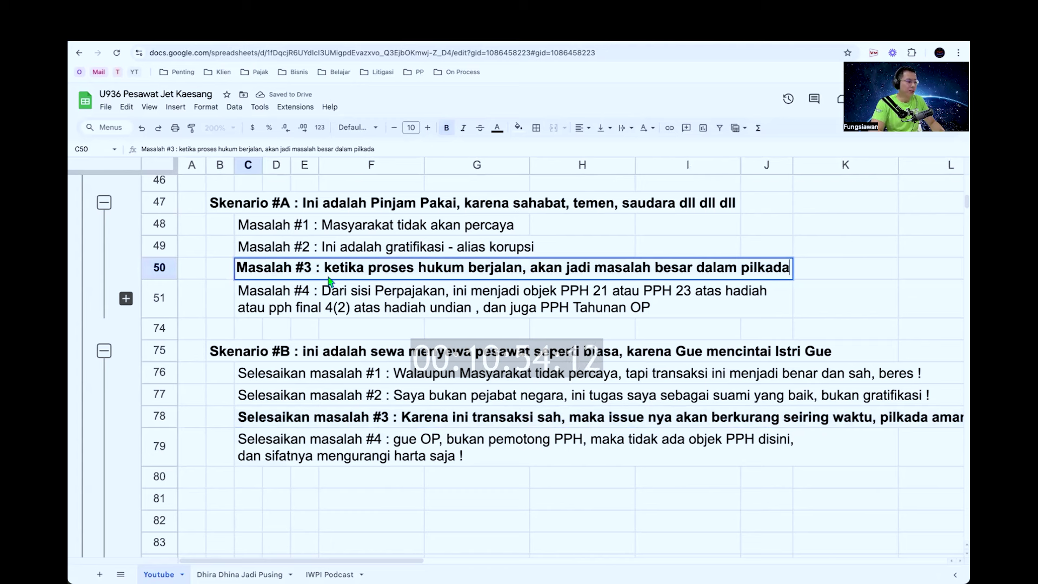
key(Escape)
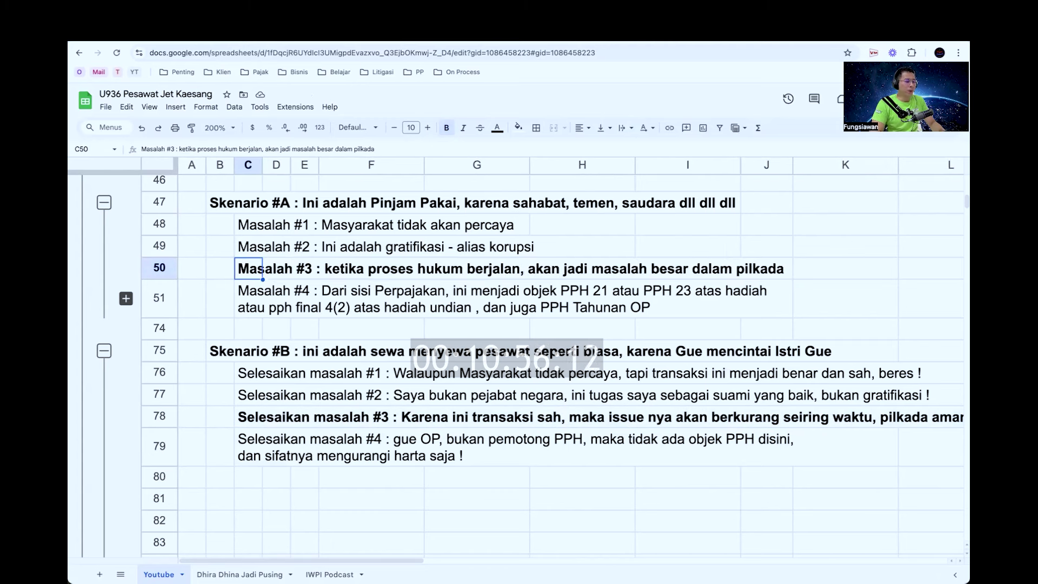
Review the Masalah #3 solution in C78, highlighting the wording about the issue fading over time
click(172, 416)
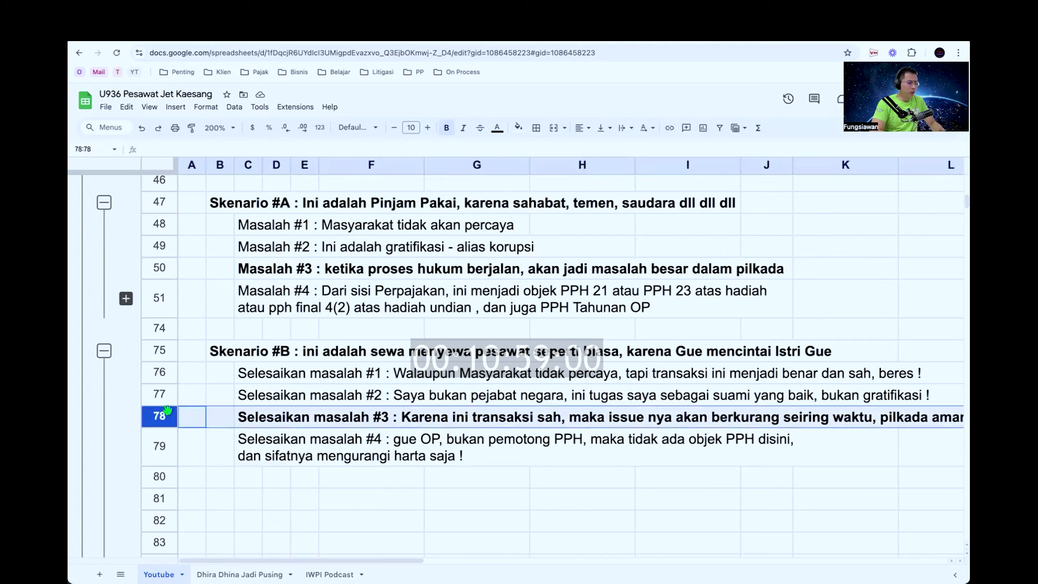
double_click(256, 420)
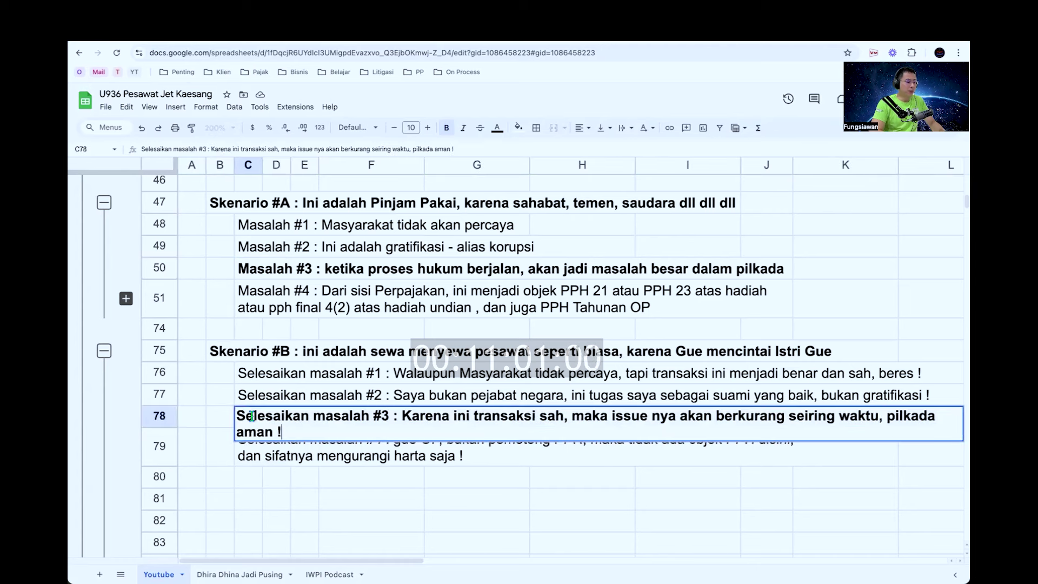
click(561, 414)
drag(622, 415, 734, 412)
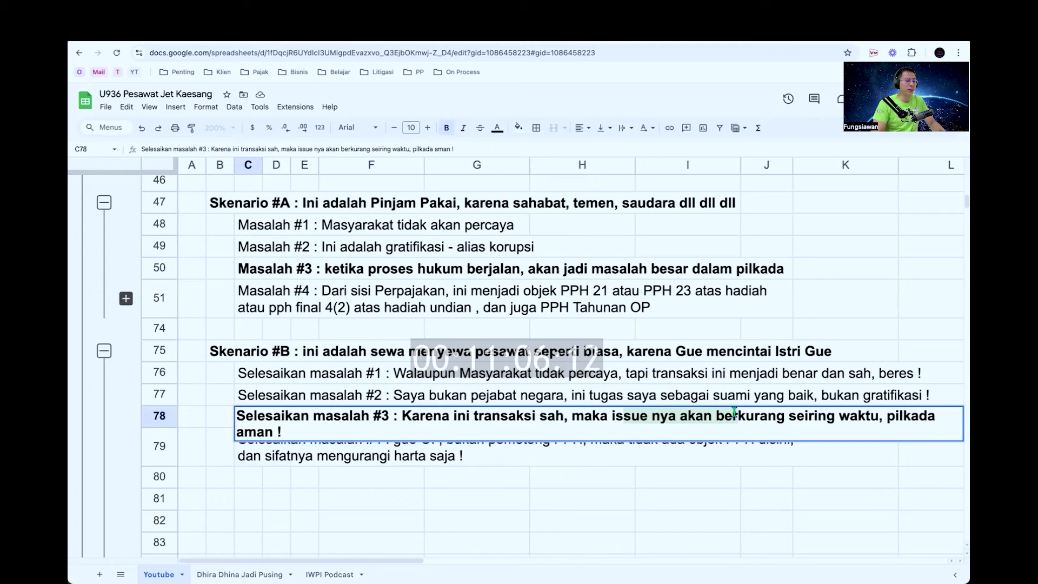
click(255, 440)
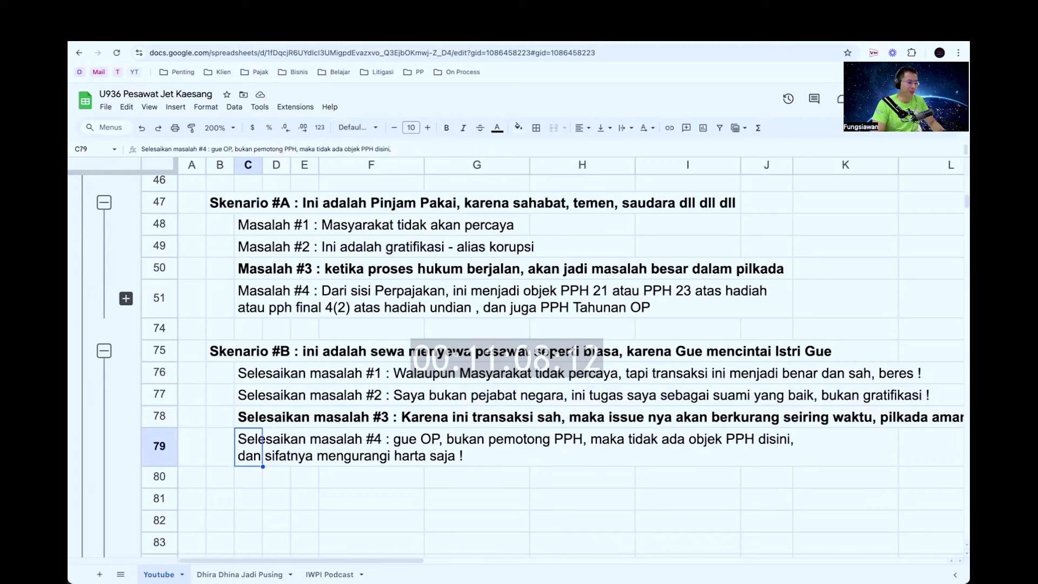
Undo the bold formatting on rows 50 and 78
key(ctrl+z)
key(ctrl+z)
key(ctrl+z)
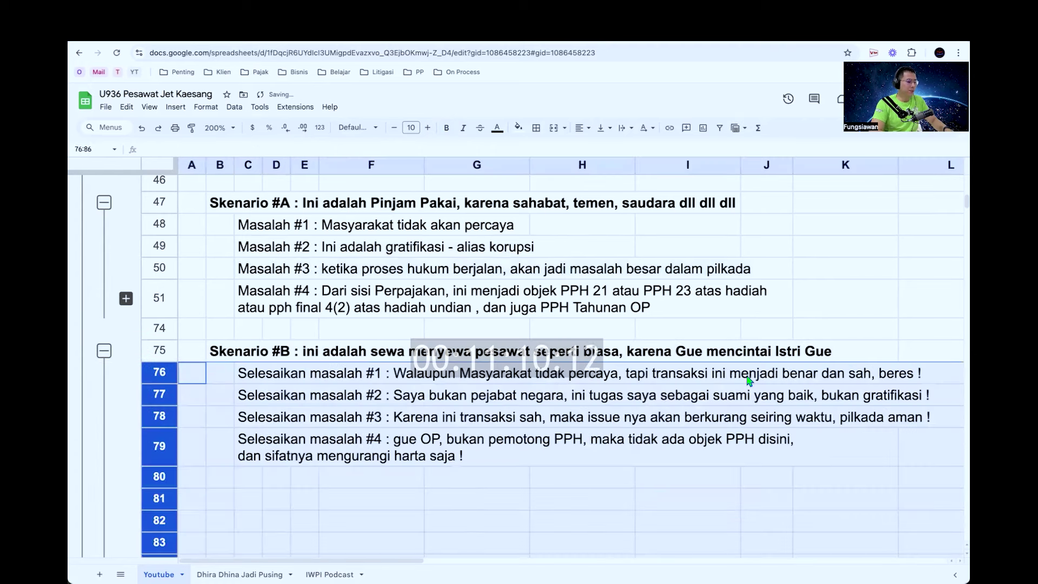
key(ctrl+y)
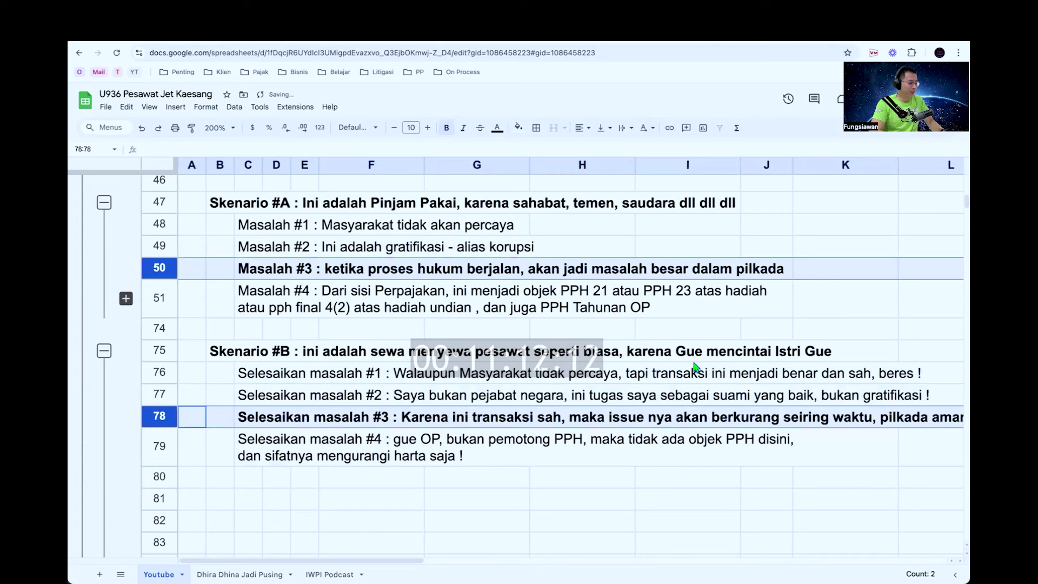
key(ctrl+z)
Compare Masalah #4 in row 51 with its solution in row 79, highlighting "tidak ada objek PPH" and the harta wording in C79
click(162, 297)
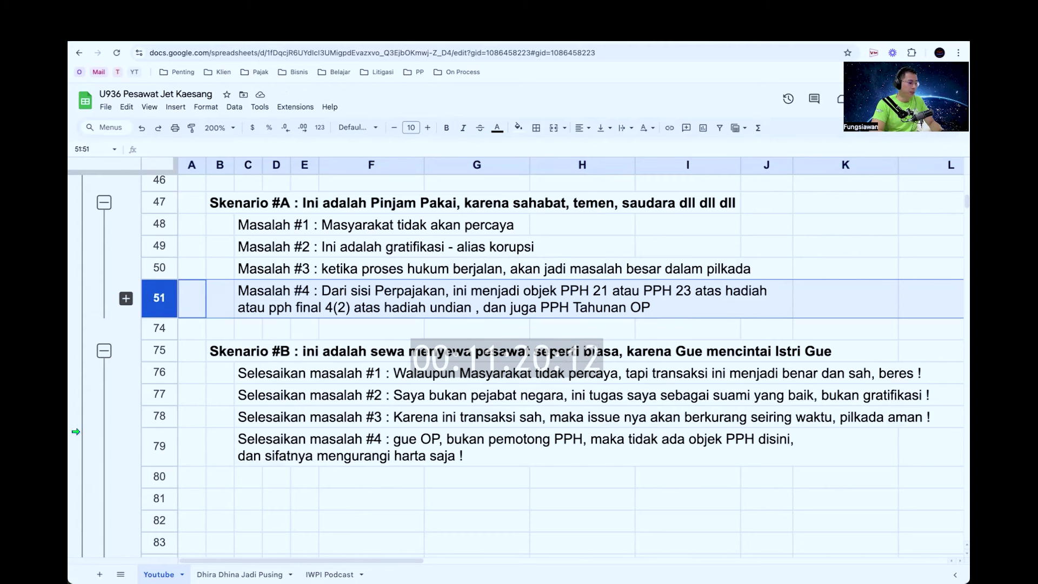
click(161, 449)
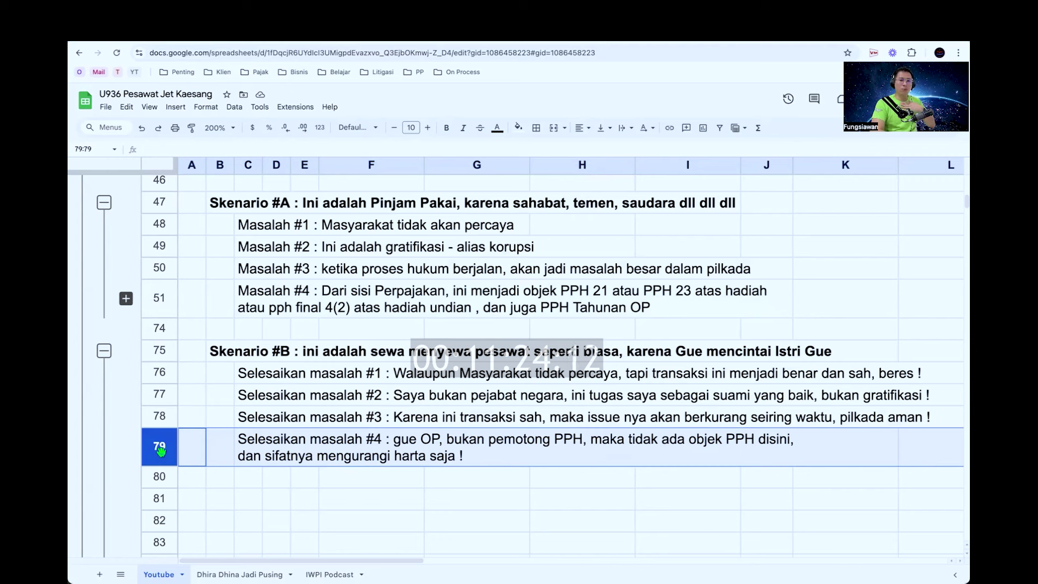
double_click(238, 445)
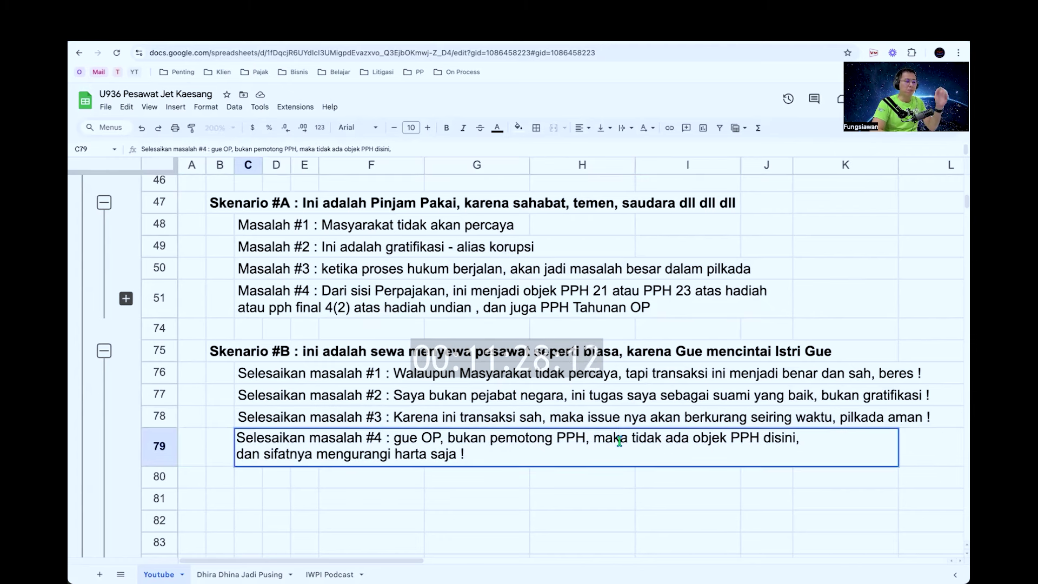
drag(627, 437, 777, 433)
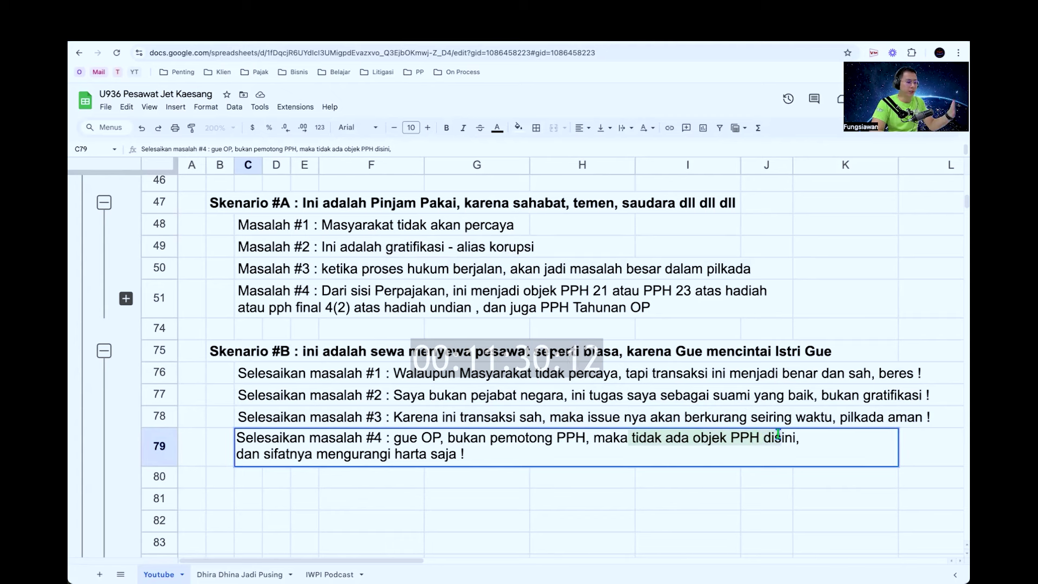
drag(359, 454, 487, 455)
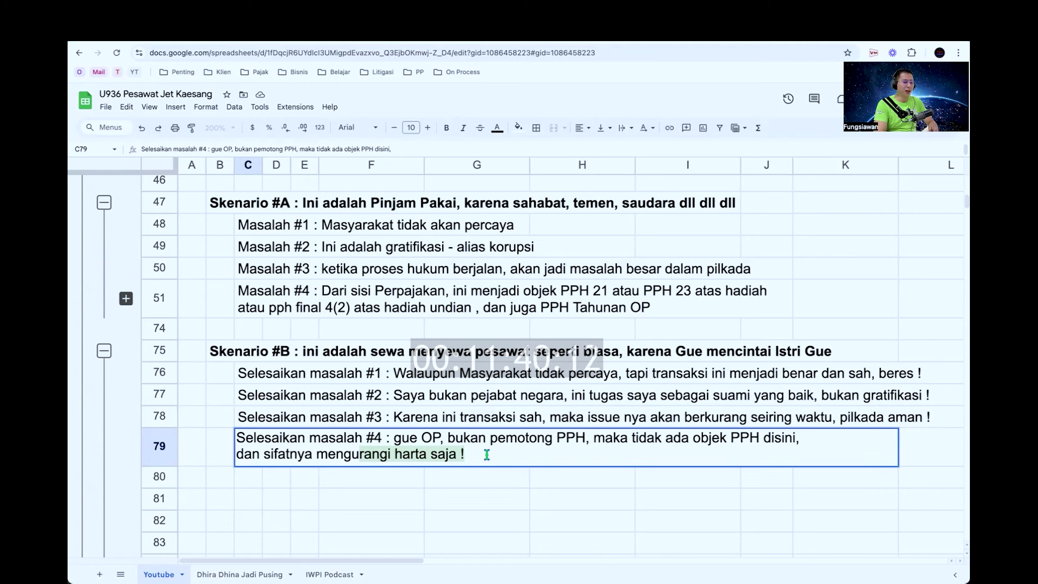
key(Return)
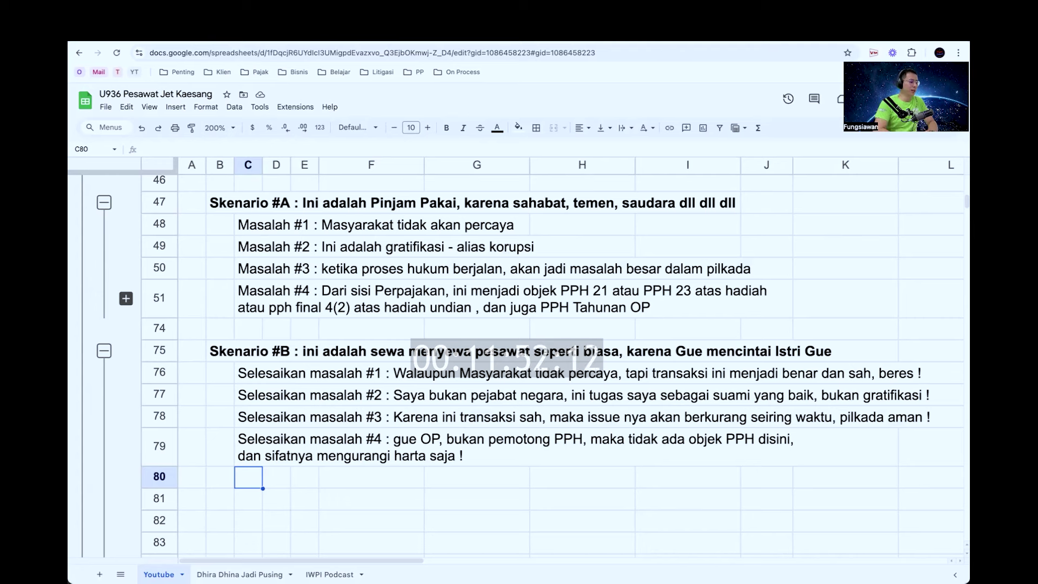
Go to the Pertanyaan #1 section on cashflow and highlight its heading in row 106, followed by langkah 1 in row 107
scroll(488, 458, down, 3)
scroll(251, 391, down, 3)
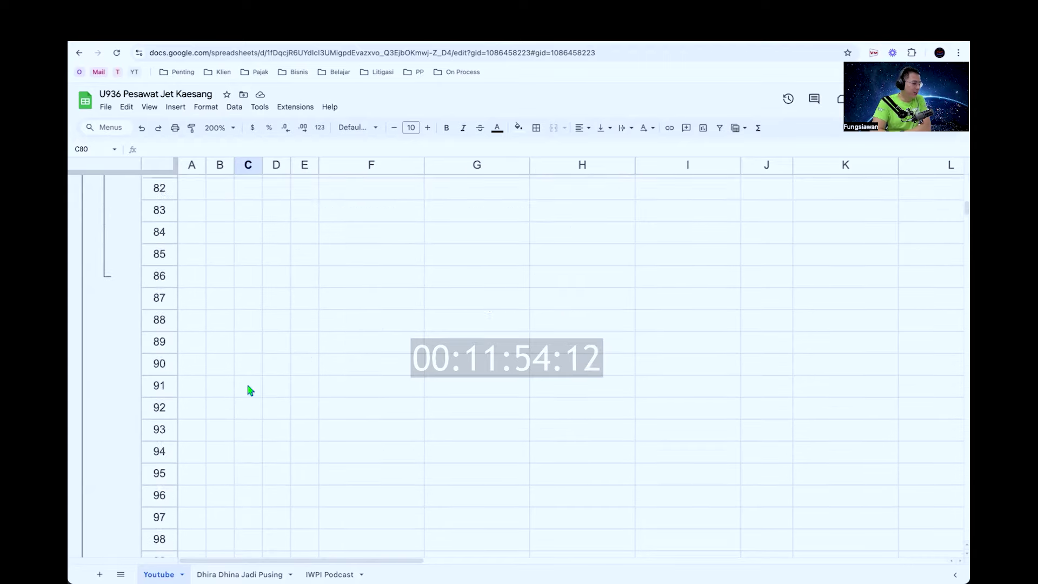
scroll(250, 390, down, 3)
scroll(249, 389, down, 1)
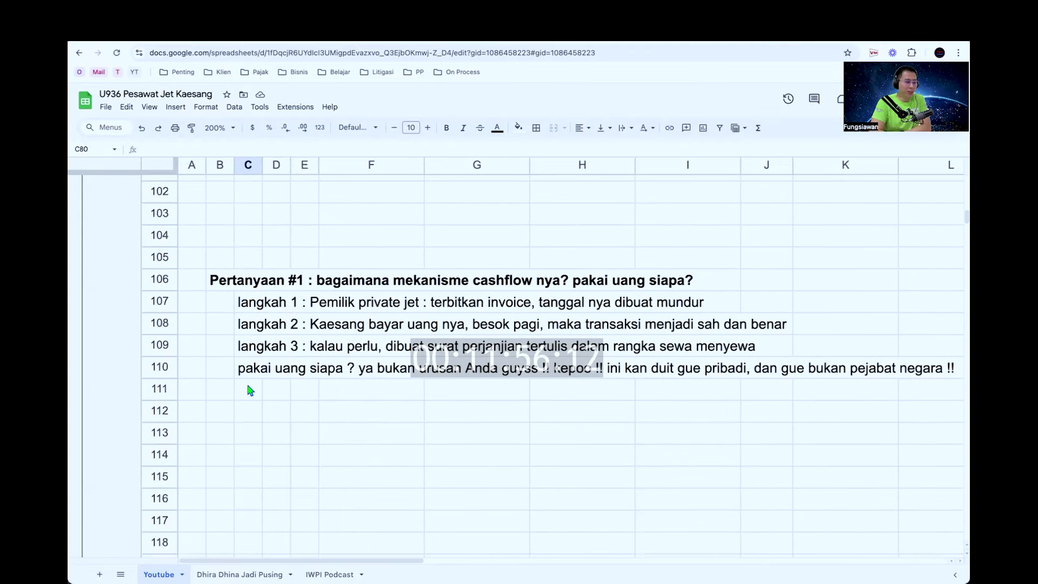
click(165, 279)
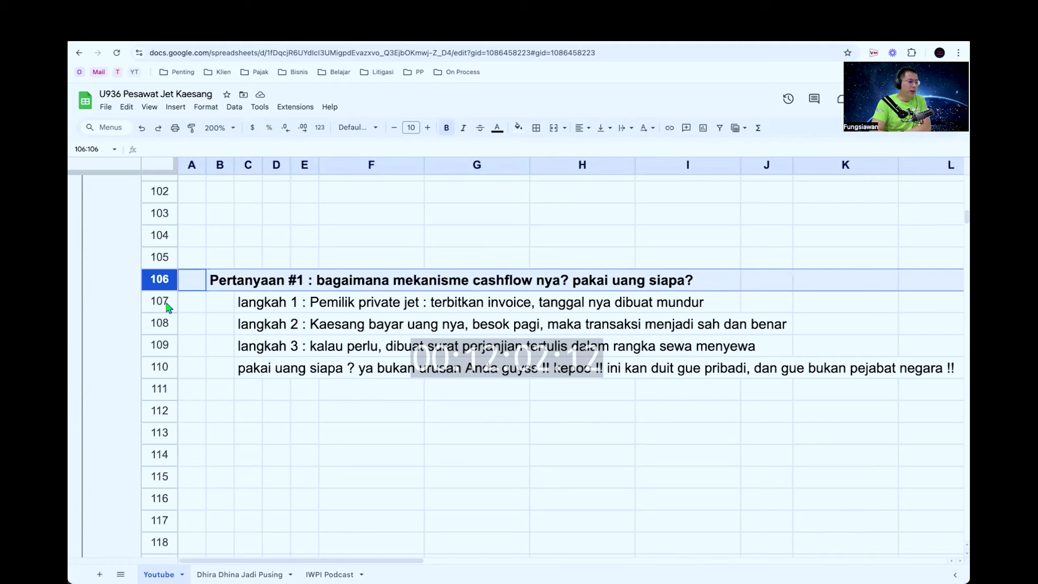
click(165, 300)
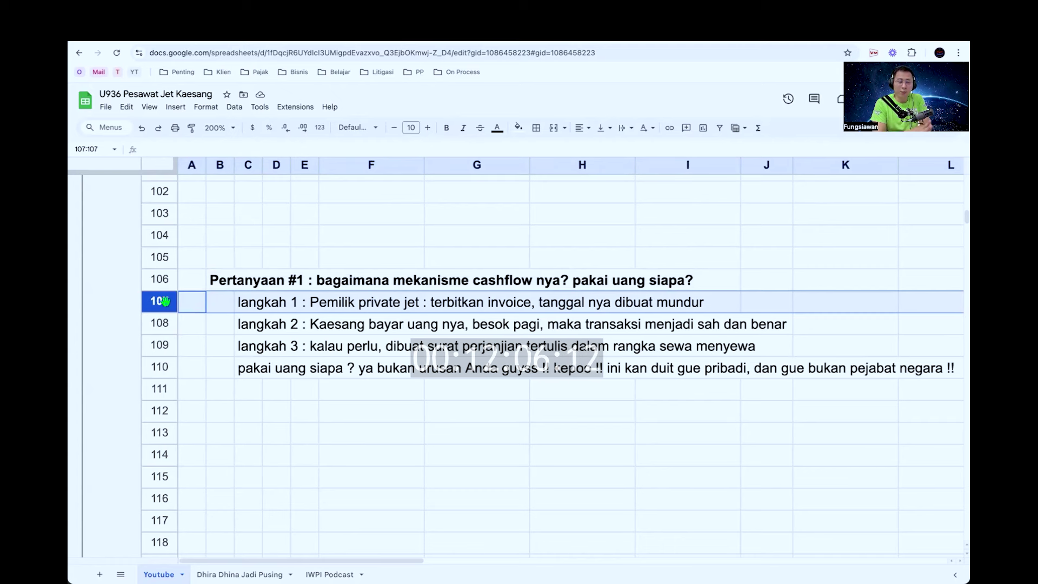
Highlight the text of langkah 1, 2 and 3 in cells C107 to C109 in turn, starting with "Pemilik private jet"
double_click(242, 300)
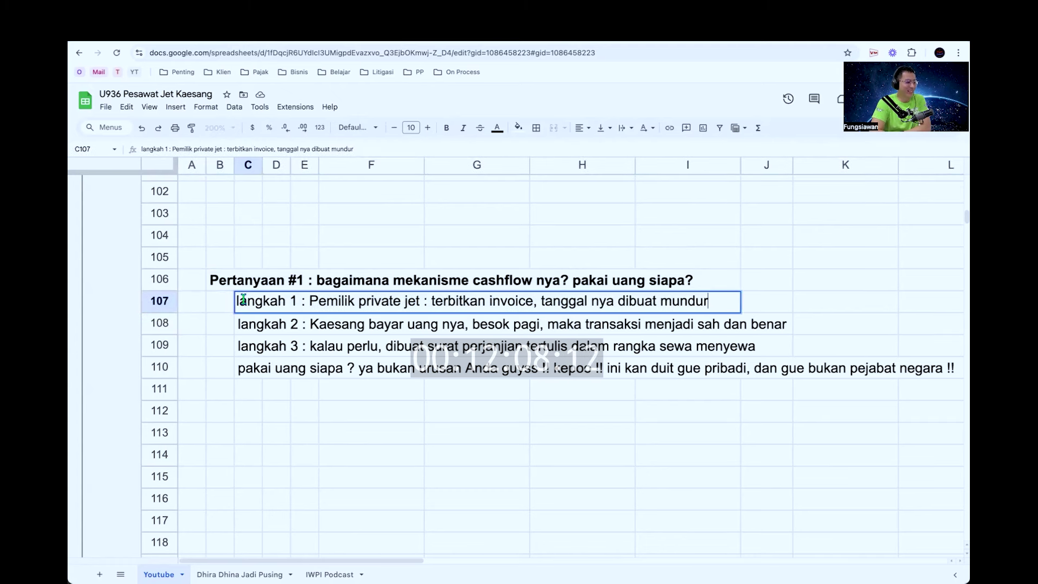
drag(310, 306, 424, 307)
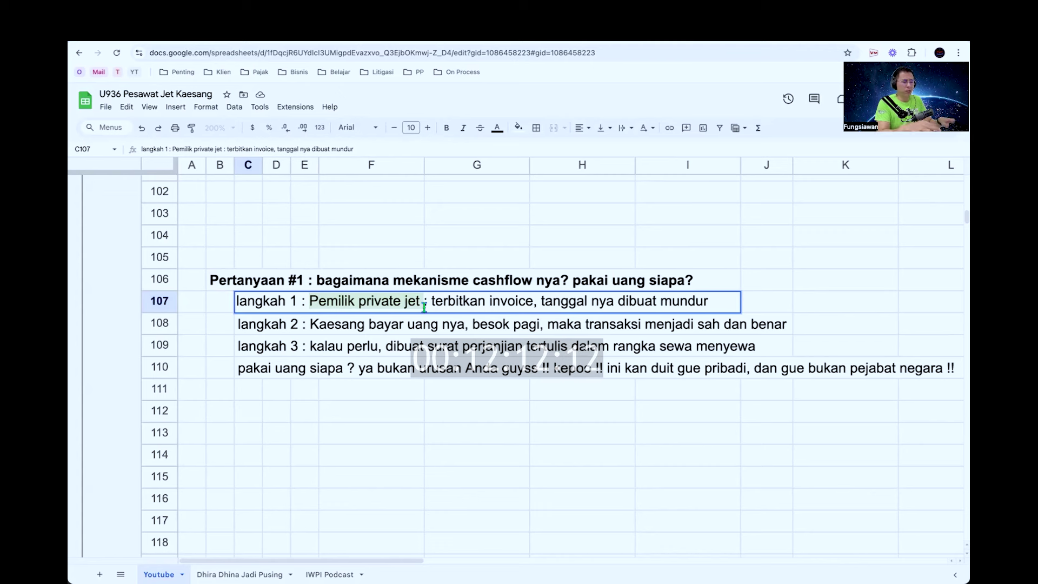
key(shift+End)
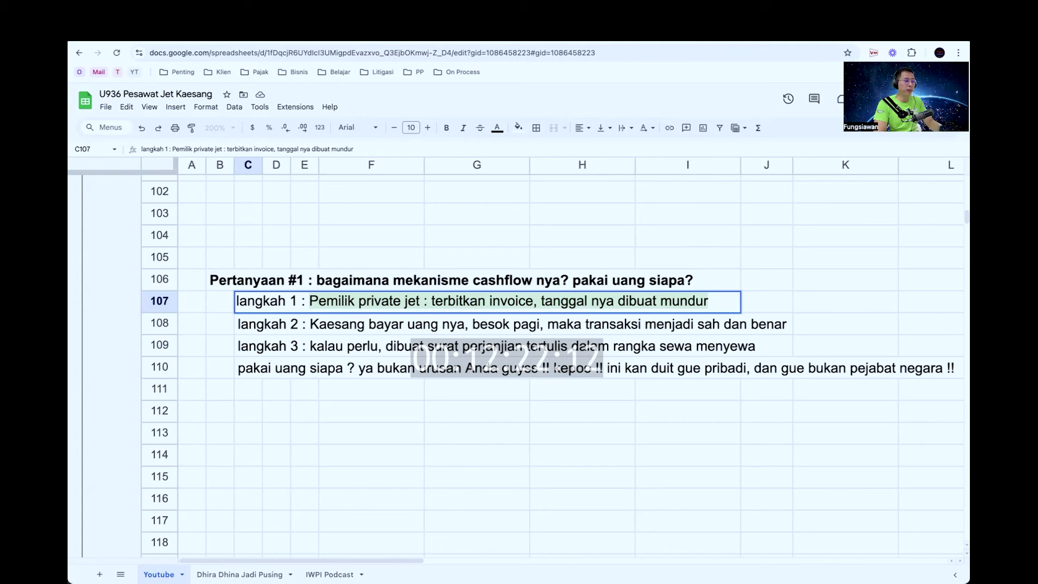
key(Return)
key(Return)
key(shift+Home)
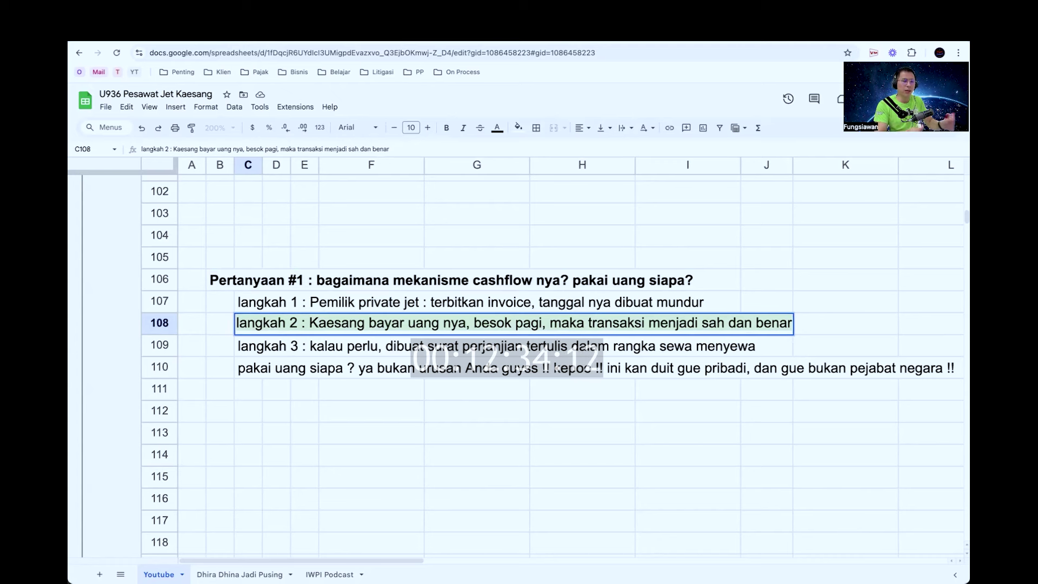
click(378, 345)
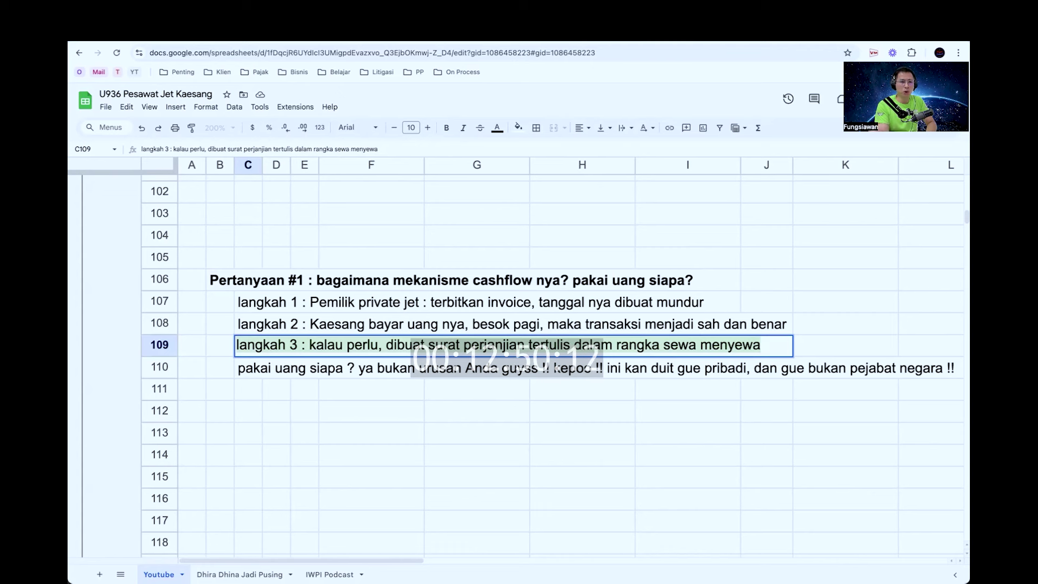
Highlight the whole "pakai uang siapa ?" answer in C110, and leave the cell without changing its text
double_click(237, 368)
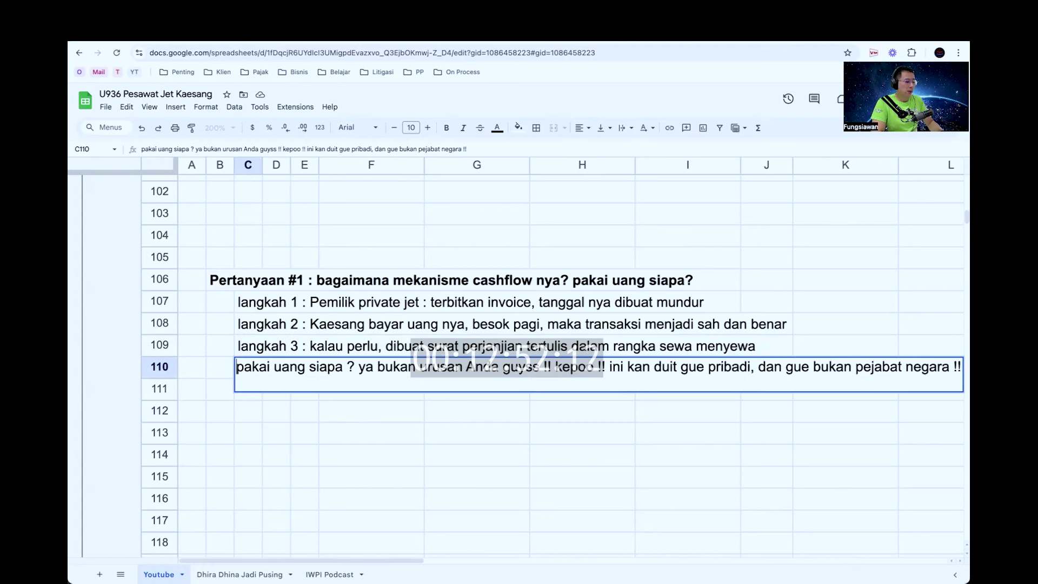
key(super+a)
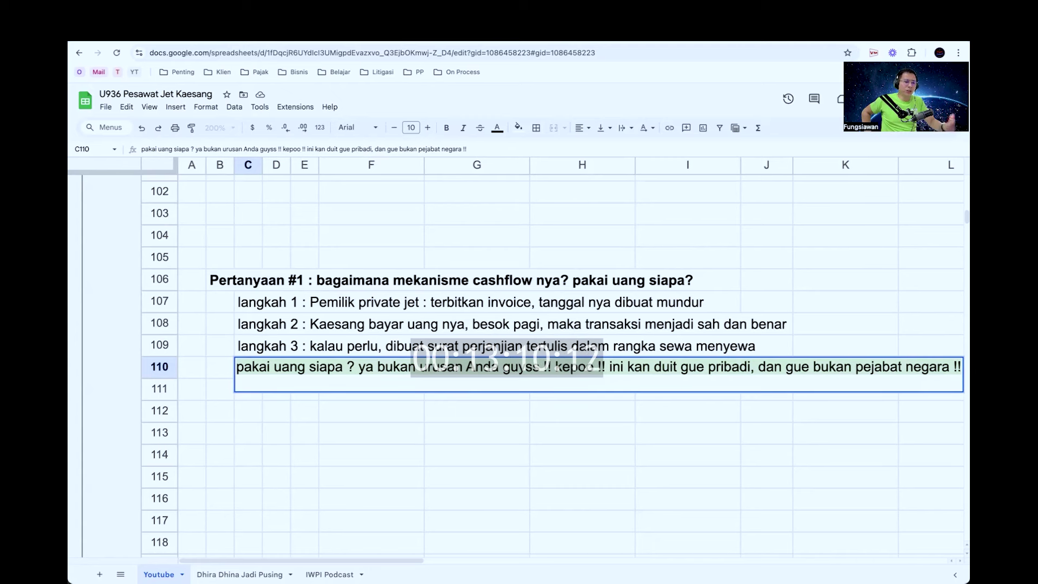
key(Right)
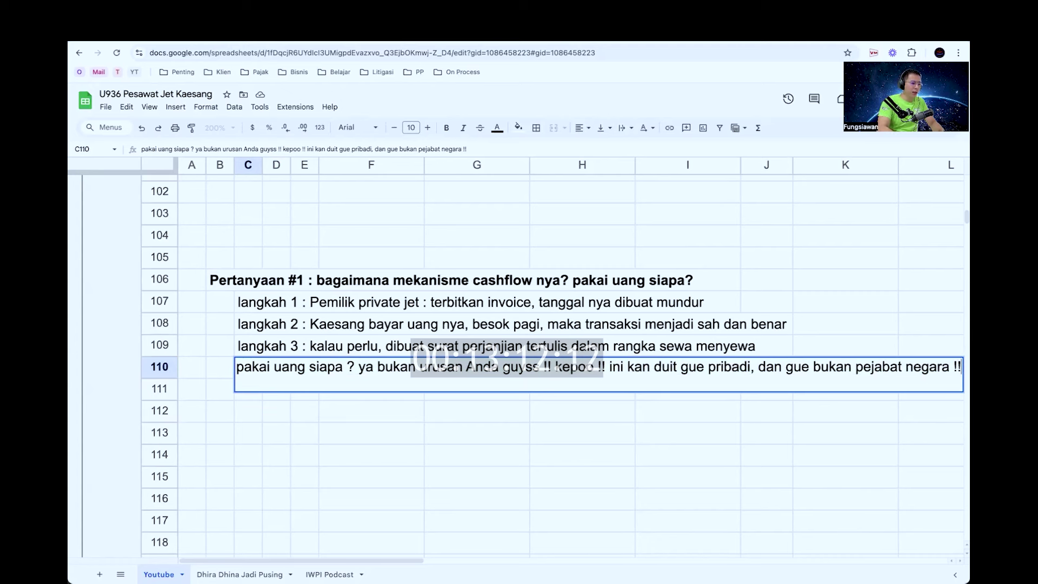
key(Return)
key(Up)
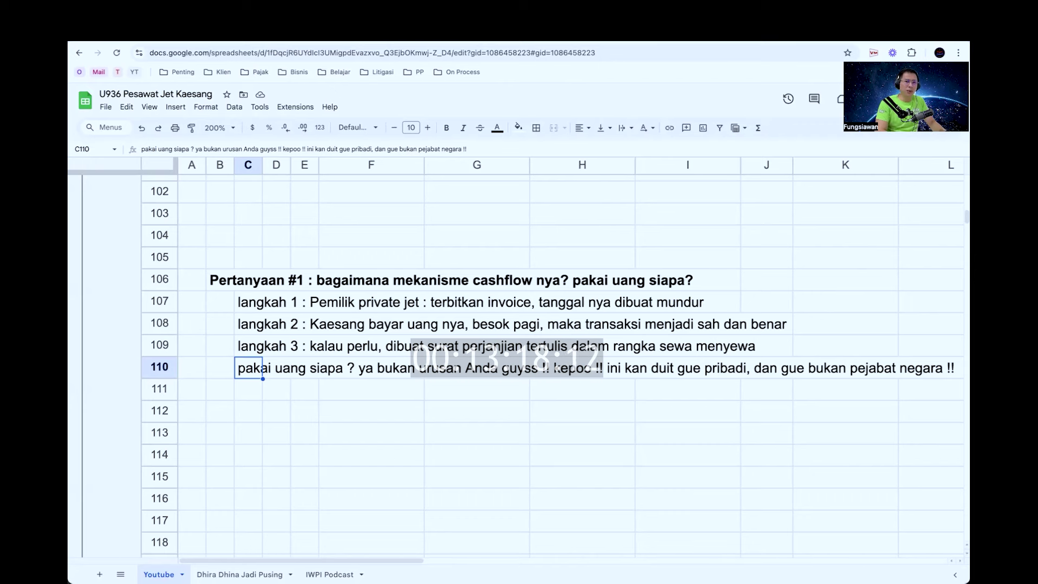
key(Down)
key(Down)
key(Down)
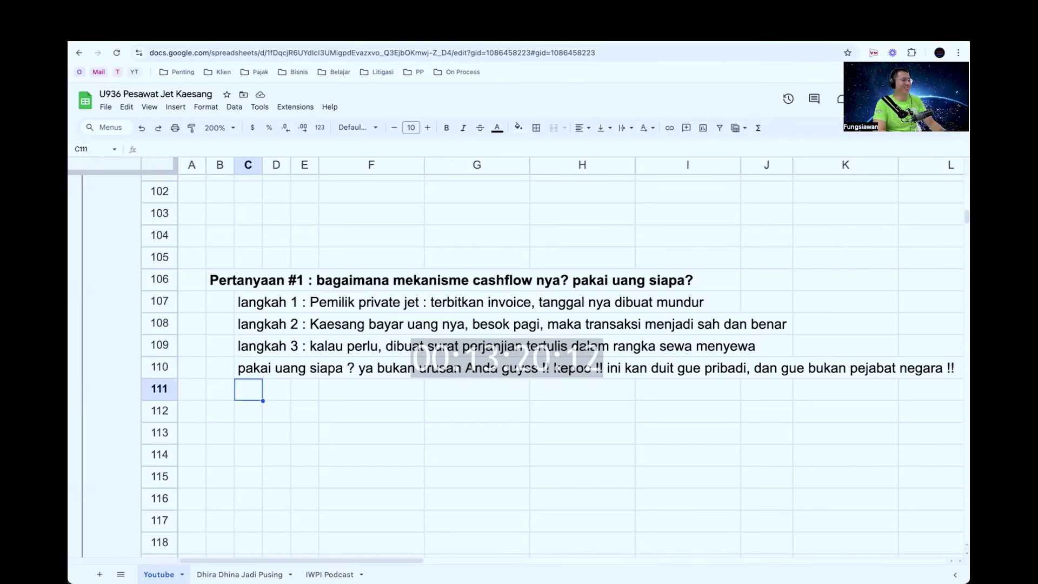
Go to Pertanyaan #2 and highlight its heading in row 120, its answer in row 122, and the whole block of rows 119 to 123
scroll(541, 365, down, 5)
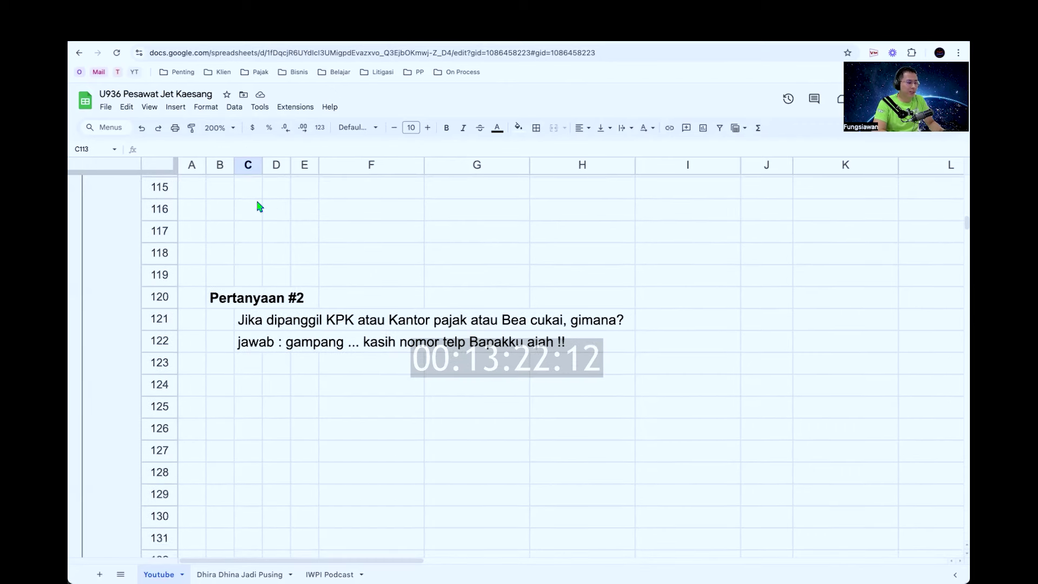
click(164, 296)
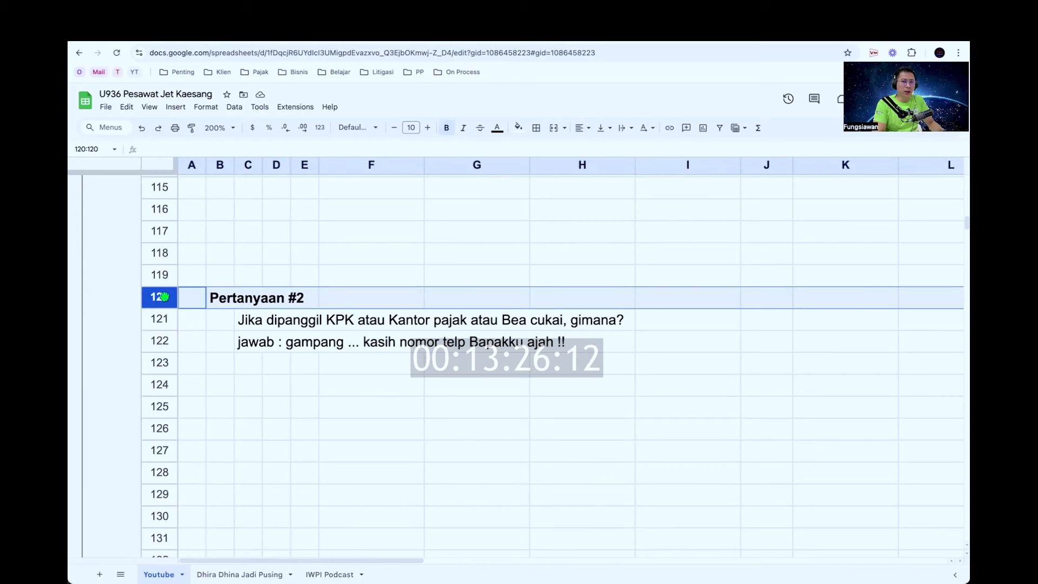
click(164, 341)
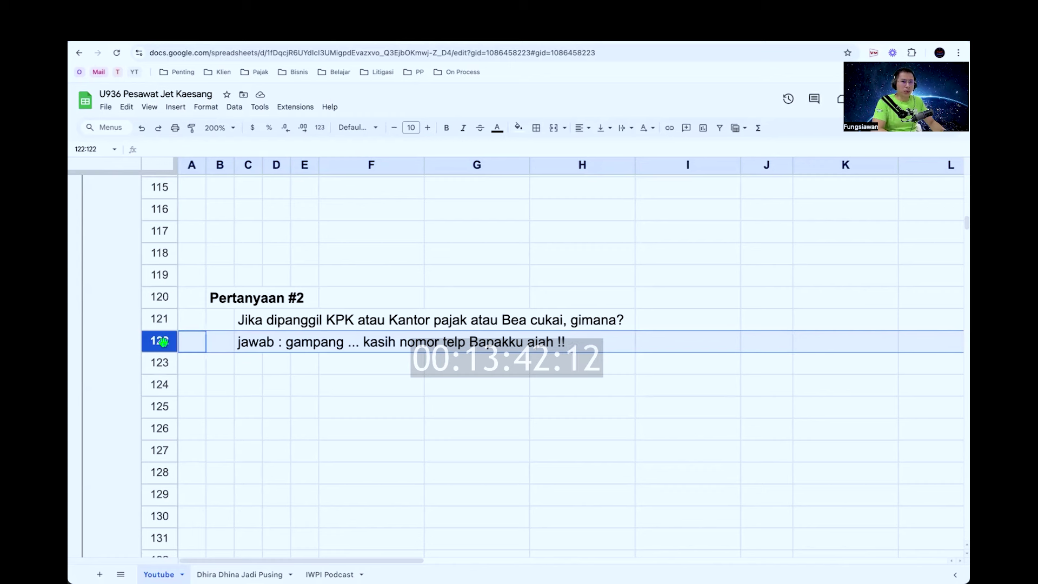
click(199, 368)
click(164, 342)
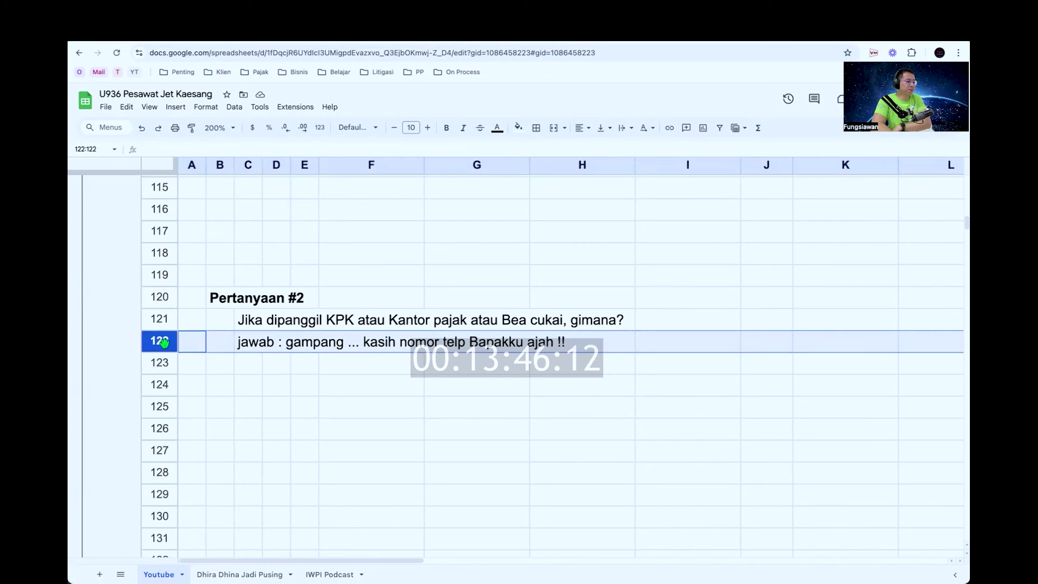
drag(164, 276, 317, 383)
Review Pertanyaan #3, highlighting the question in row 138, the answers in rows 139 and 140, and the whole block of rows 135 to 144
scroll(317, 383, down, 7)
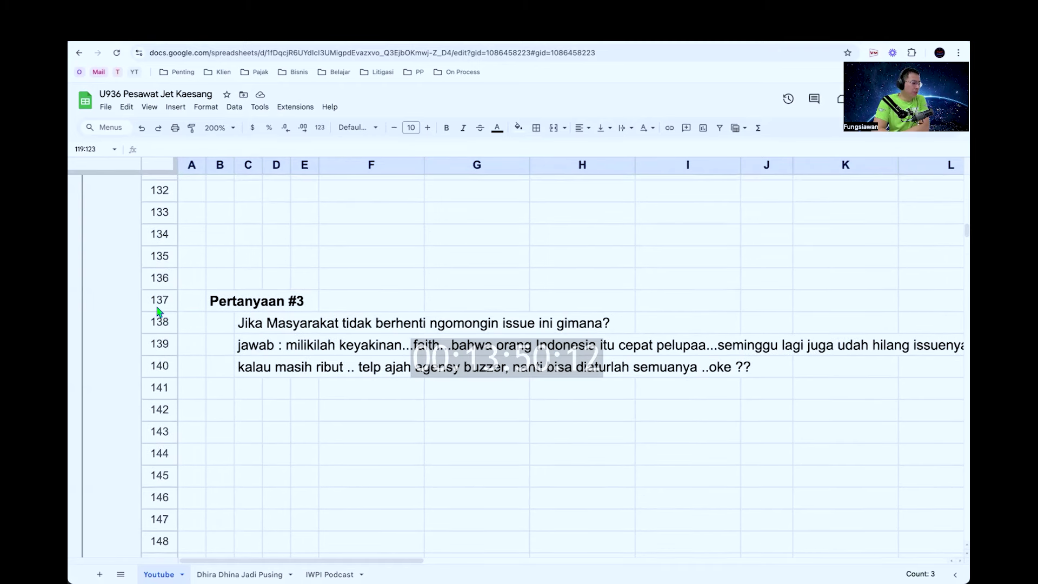
click(156, 304)
click(169, 319)
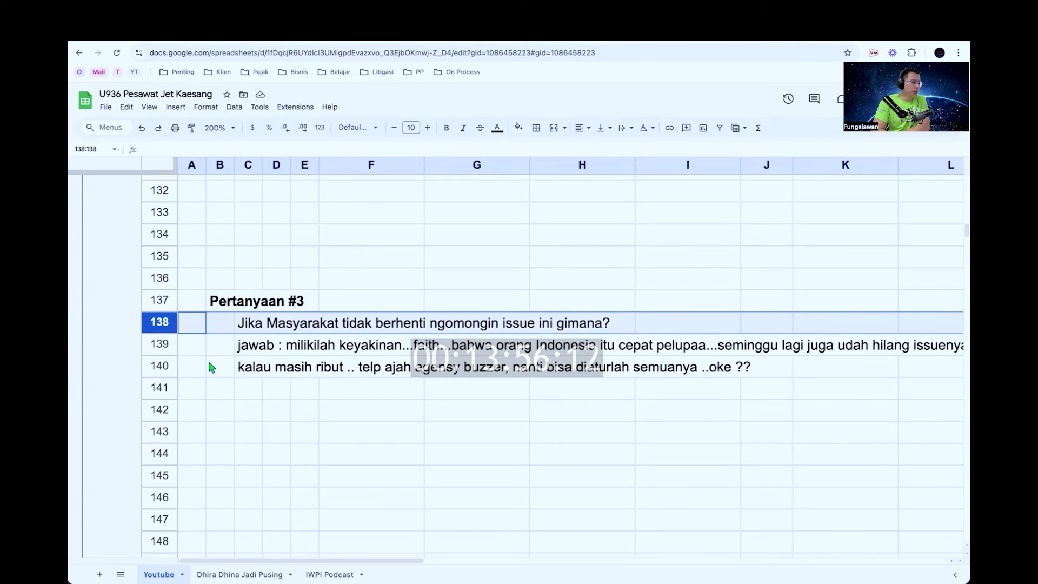
click(166, 344)
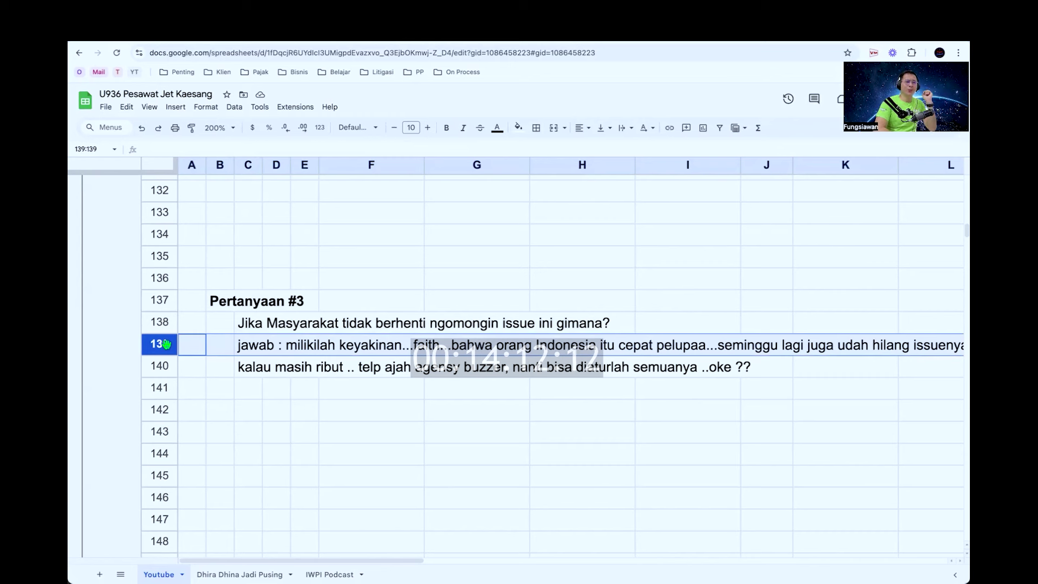
click(162, 366)
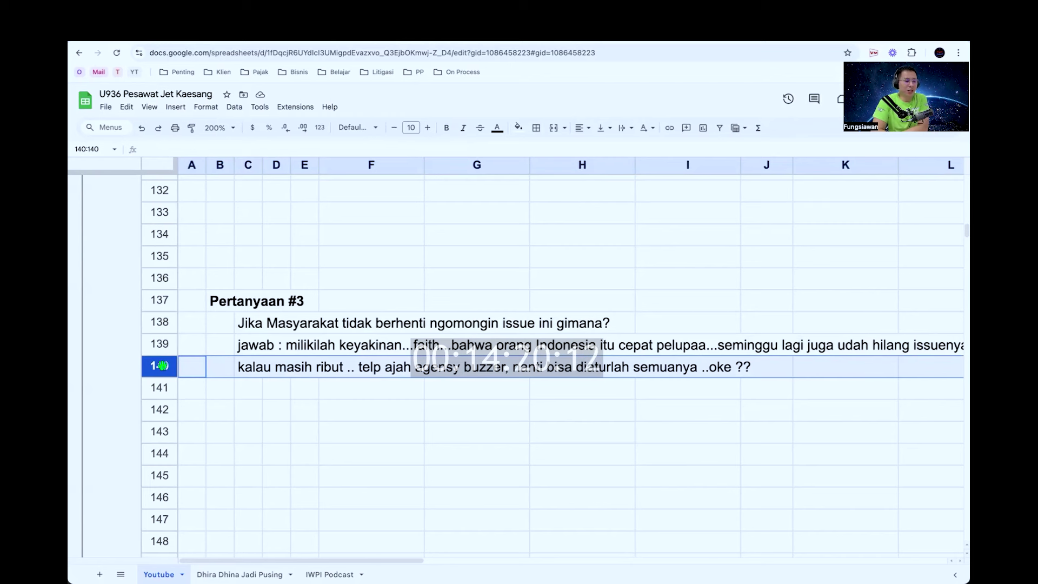
click(203, 393)
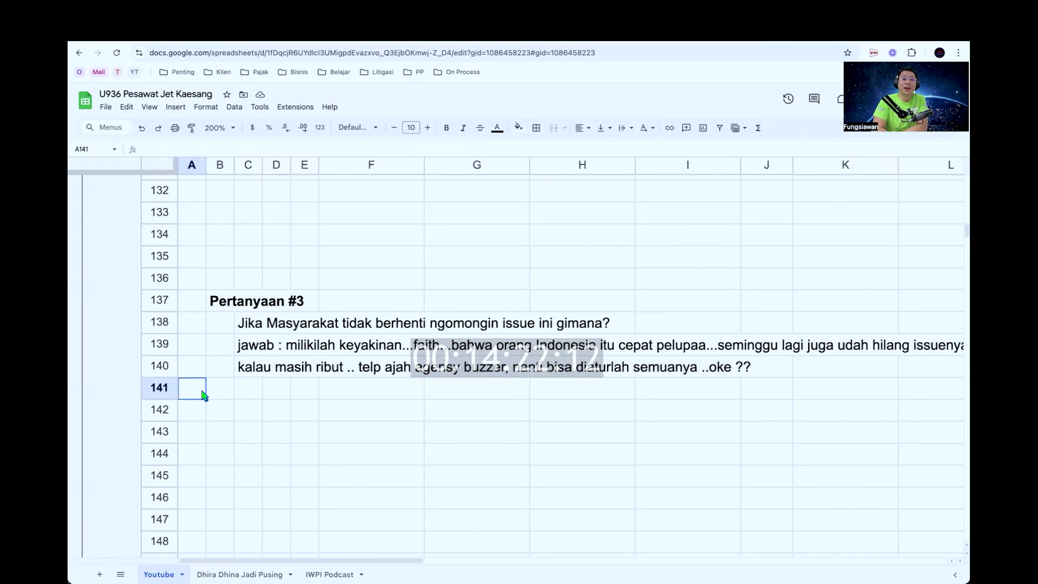
click(172, 388)
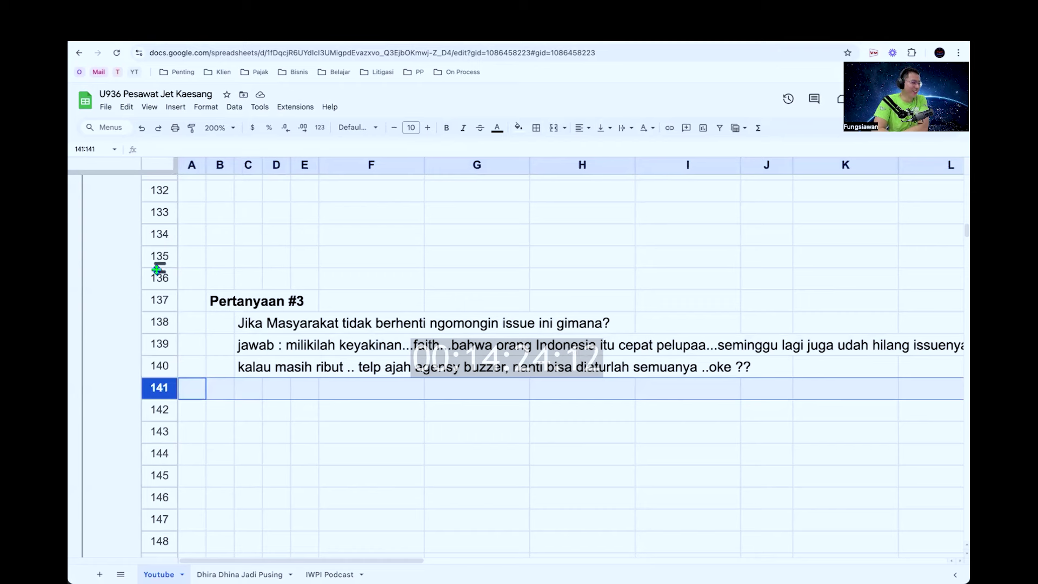
drag(157, 278, 162, 453)
drag(159, 259, 193, 458)
Go to Pertanyaan #4 on harta in the SPT Pribadi and highlight rows 153 to 156 one by one
scroll(194, 458, down, 5)
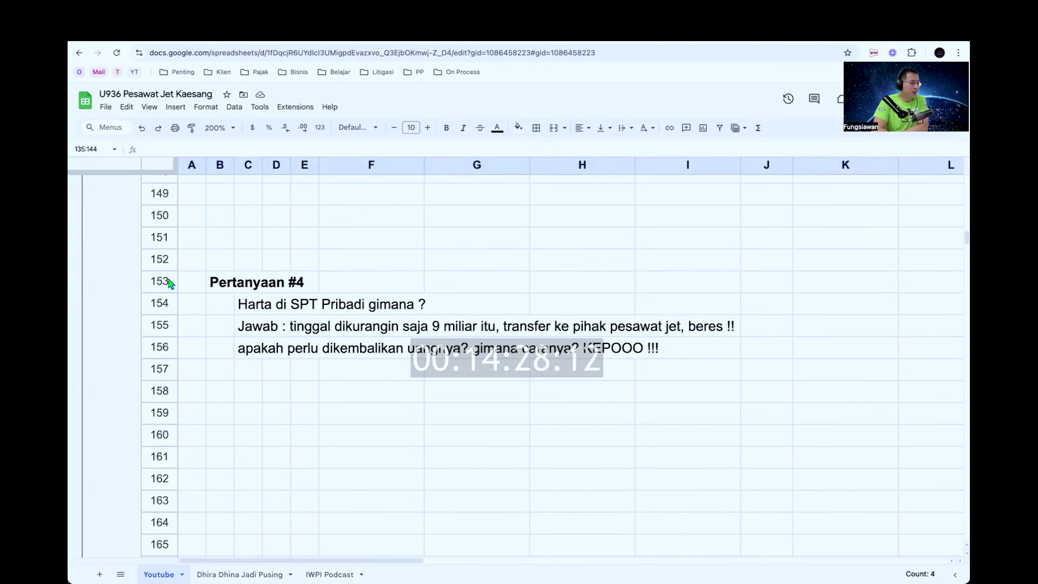
click(167, 280)
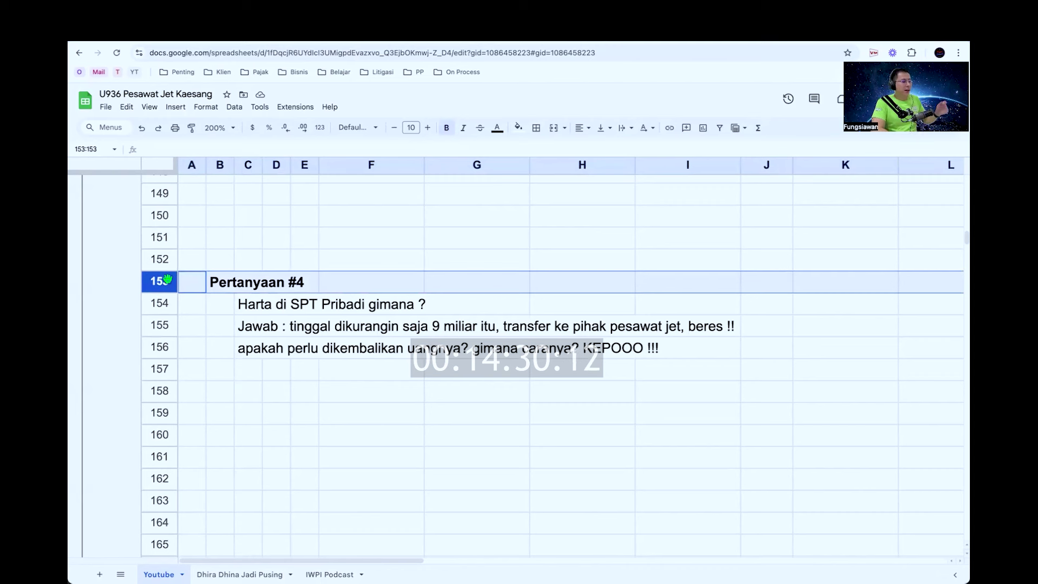
click(160, 304)
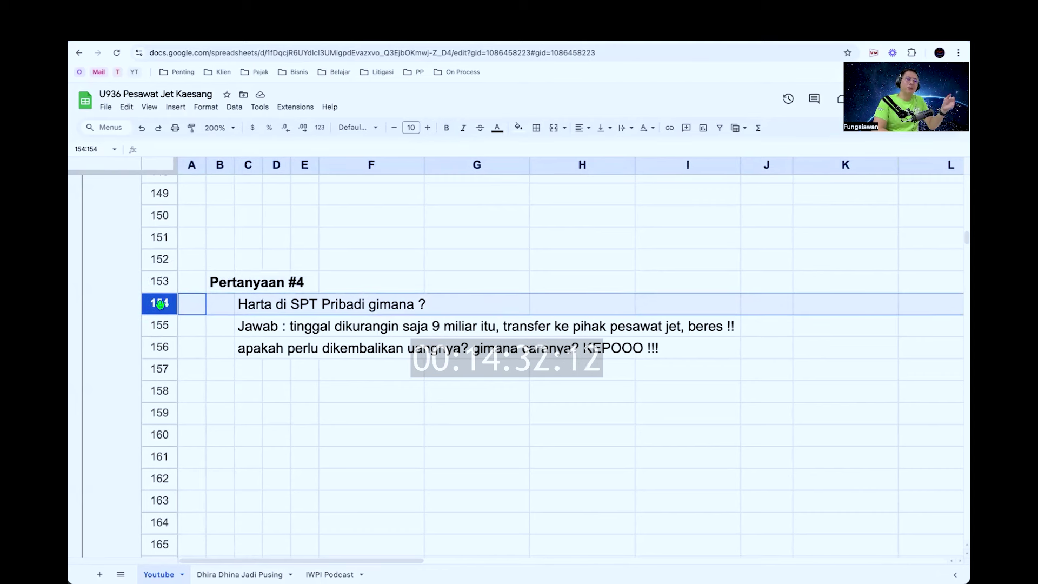
click(168, 324)
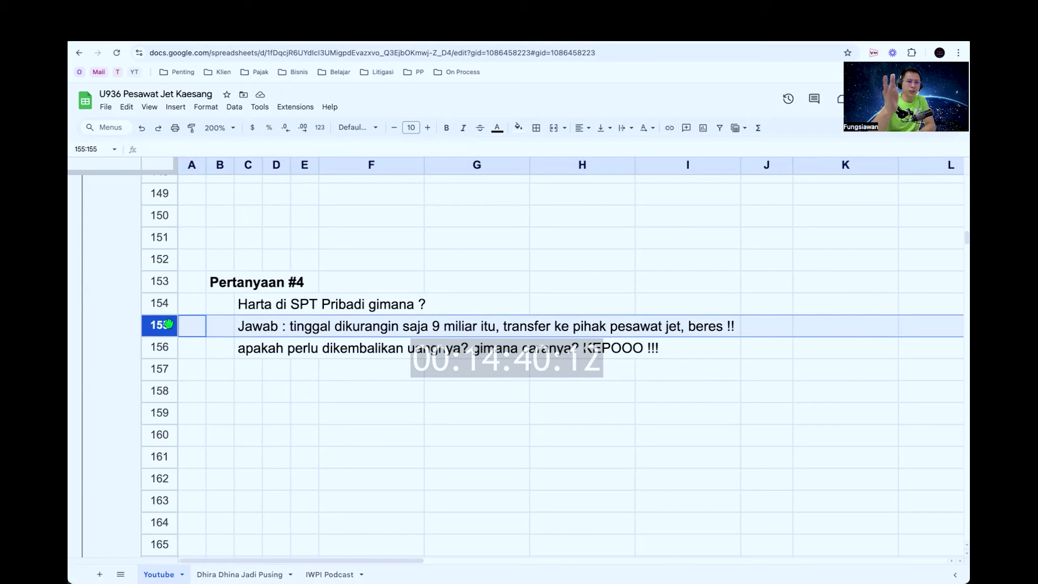
click(161, 348)
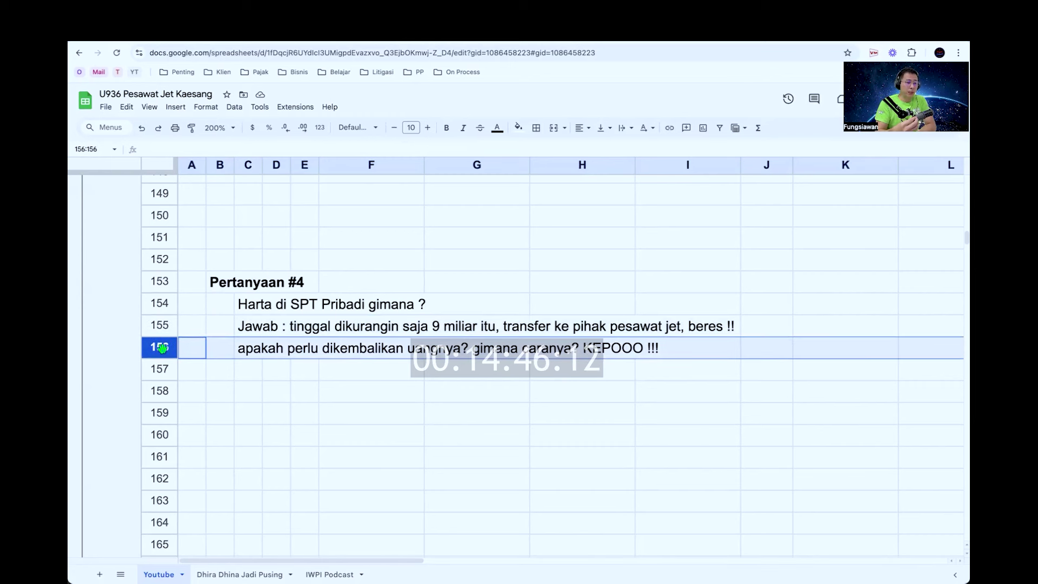